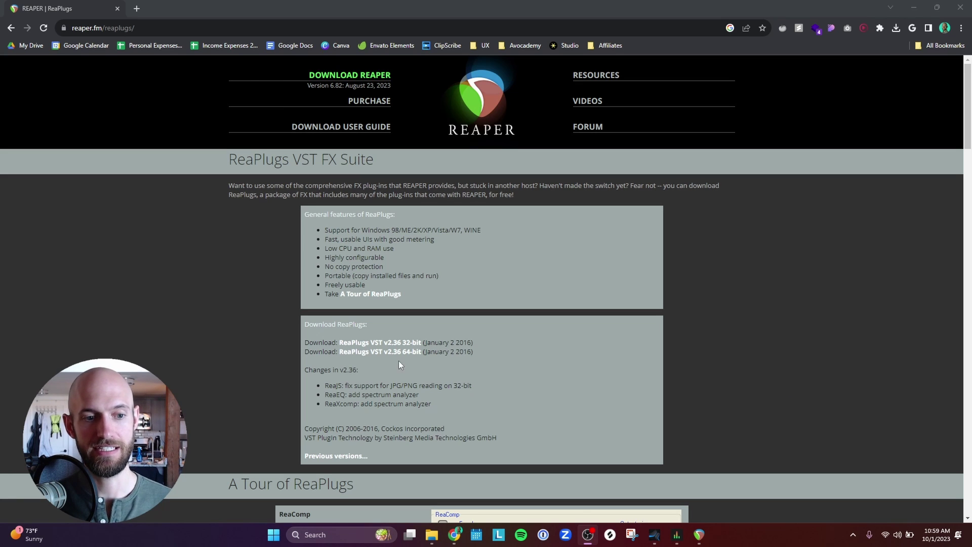
- Show Chrome's recent downloads to launch the reaplugs236_x64-install.exe installer
click(896, 28)
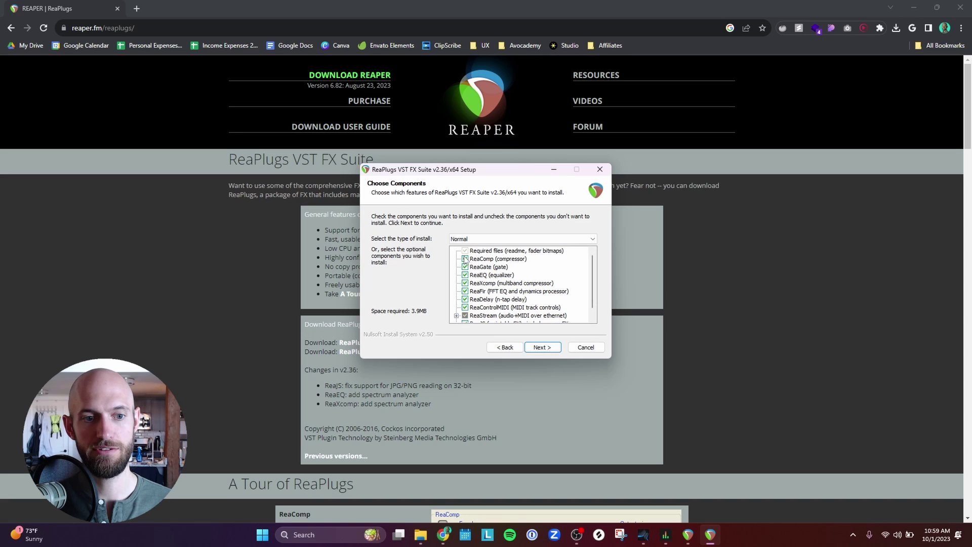
- Uncheck ReaComp, ReaGate, ReaEQ, ReaXcomp, ReaFir, ReaDelay, ReaControlMIDI and ReaJS, keeping only ReaStream
click(464, 258)
click(465, 267)
click(465, 275)
click(465, 283)
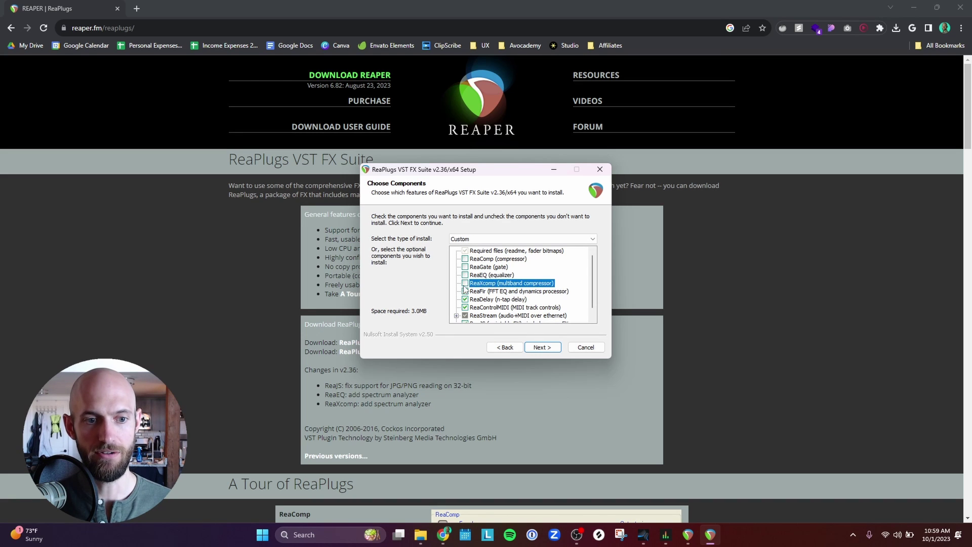
click(465, 291)
click(465, 299)
click(464, 307)
scroll(511, 289, down, 1)
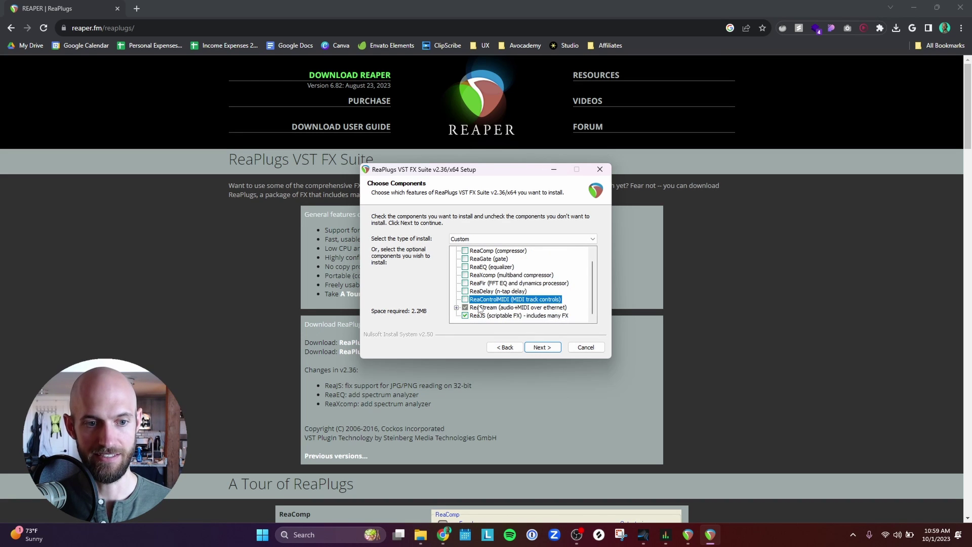
click(465, 316)
click(542, 347)
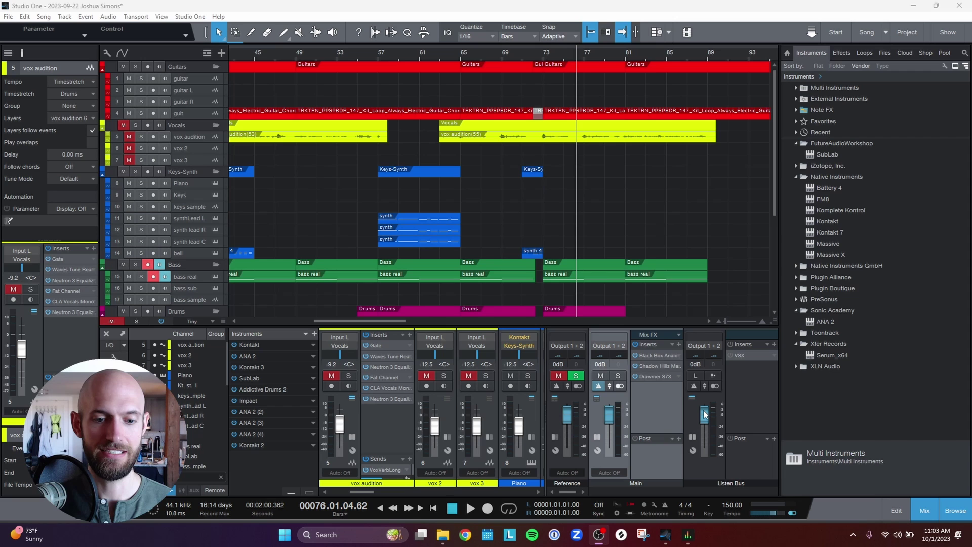
- Add reastream-standalone as an insert on Studio One's Main bus
click(679, 345)
text(reas)
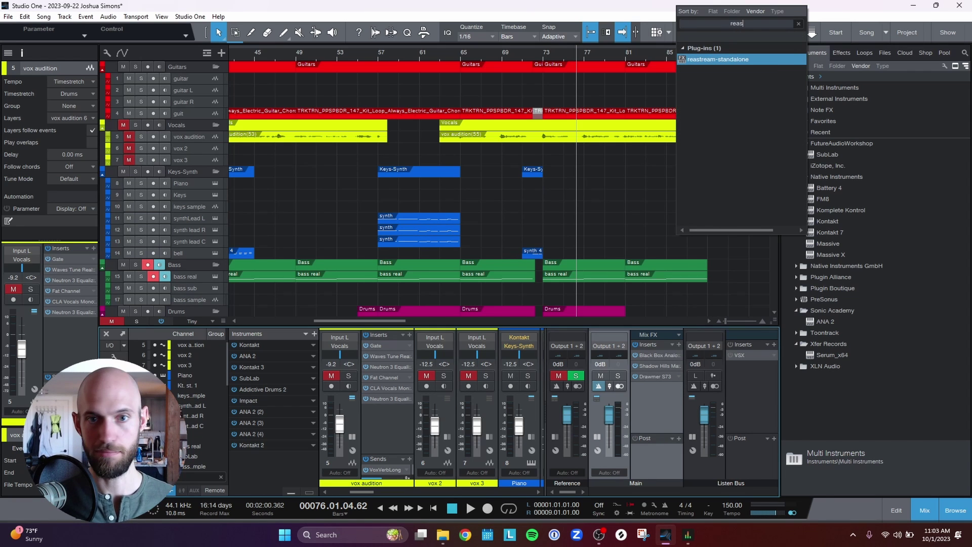
click(719, 59)
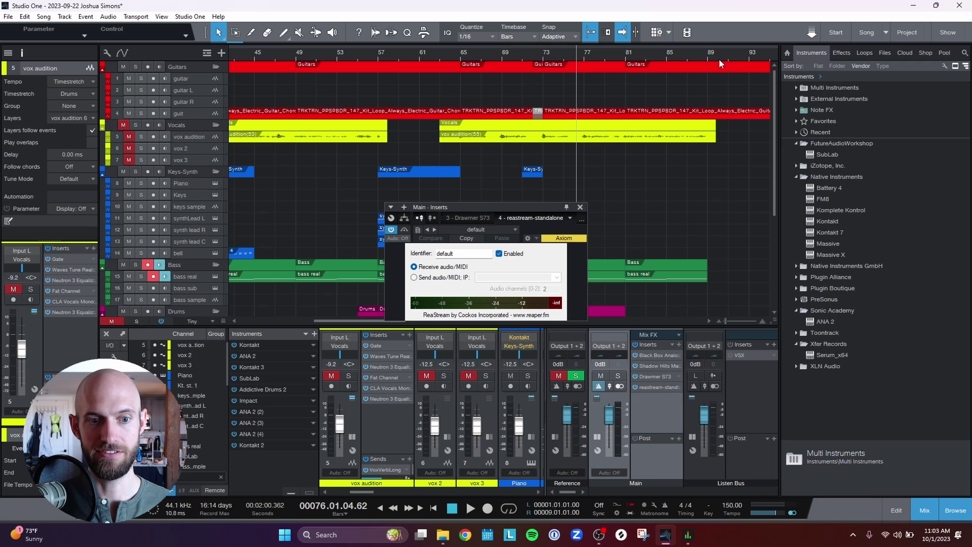
- Set ReaStream to send audio to local broadcast with identifier S1
click(427, 279)
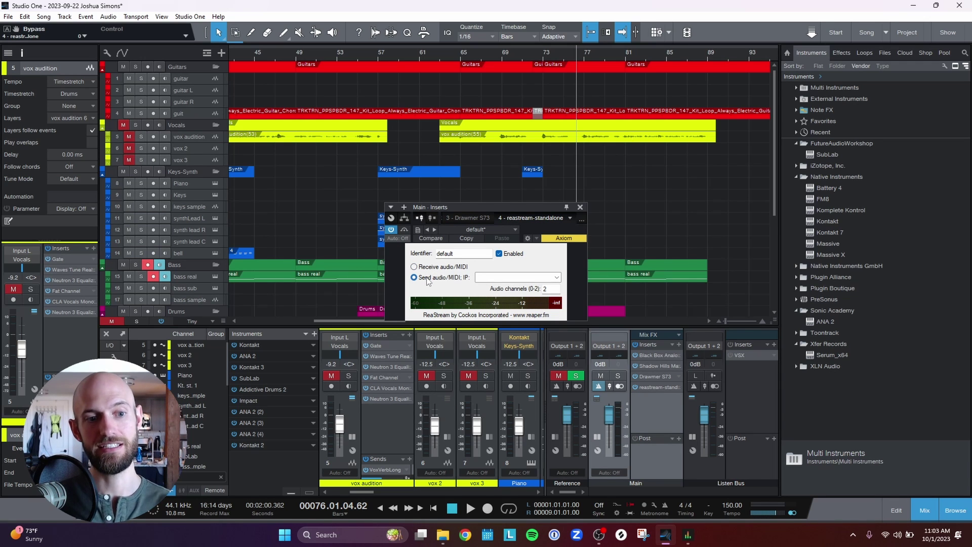
click(558, 277)
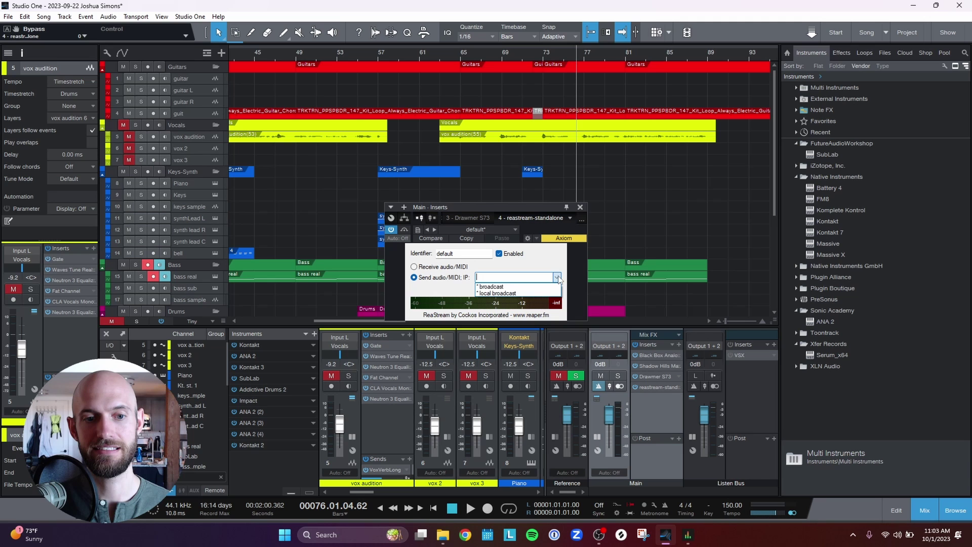
click(516, 293)
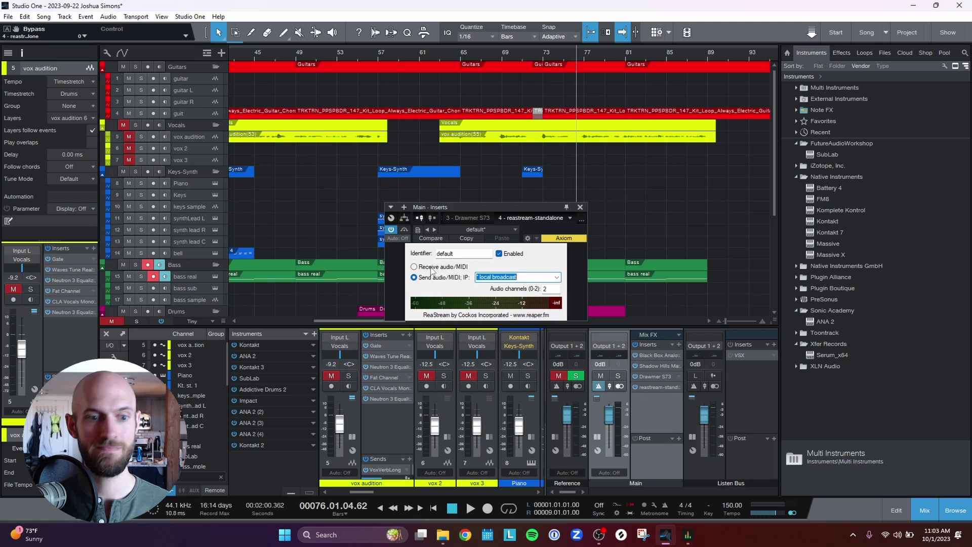
double_click(451, 255)
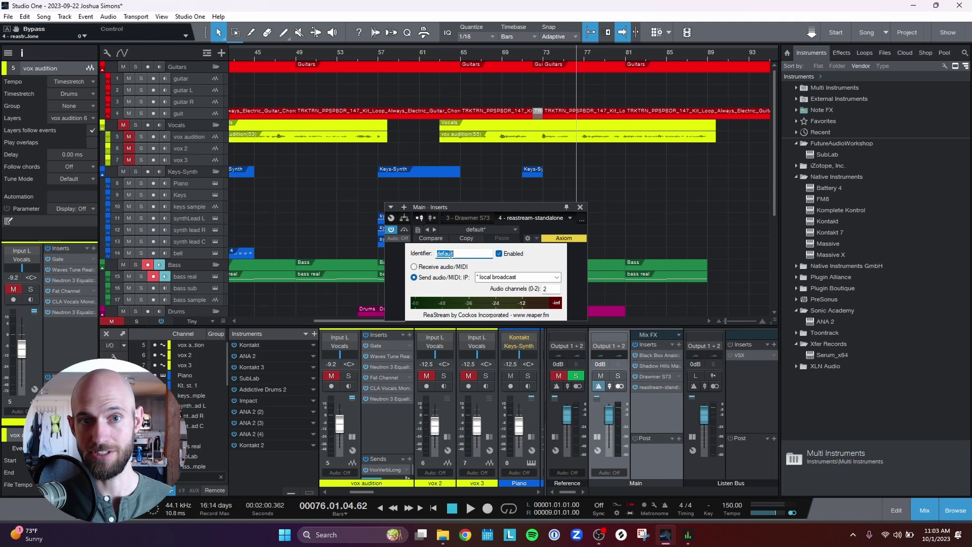
text(S)
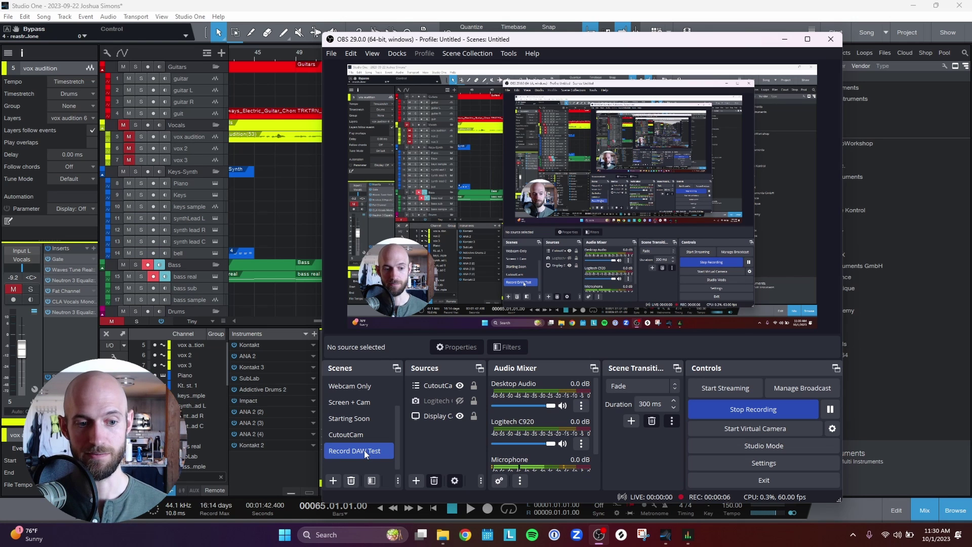
- Add an Audio Input Capture source named DAW to the Record DAW Test scene
click(436, 448)
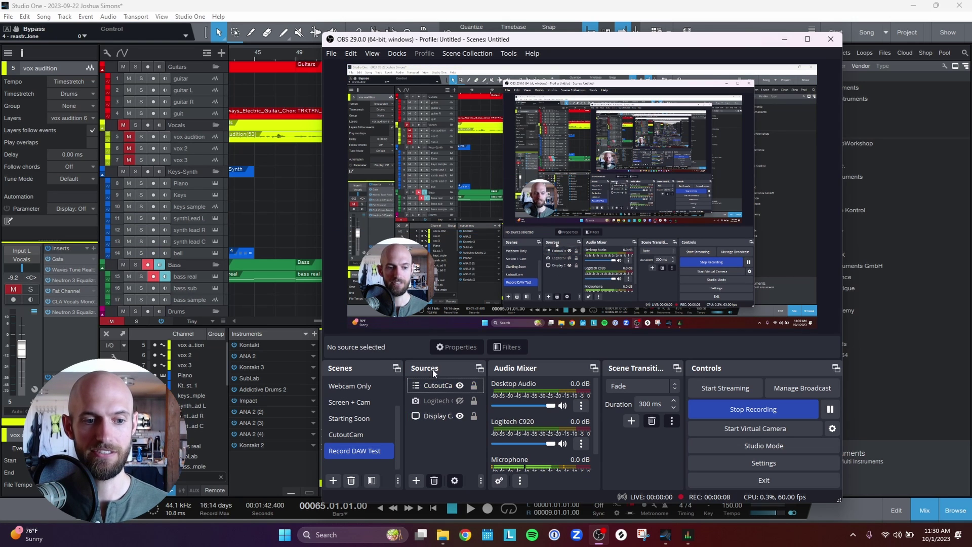
click(417, 481)
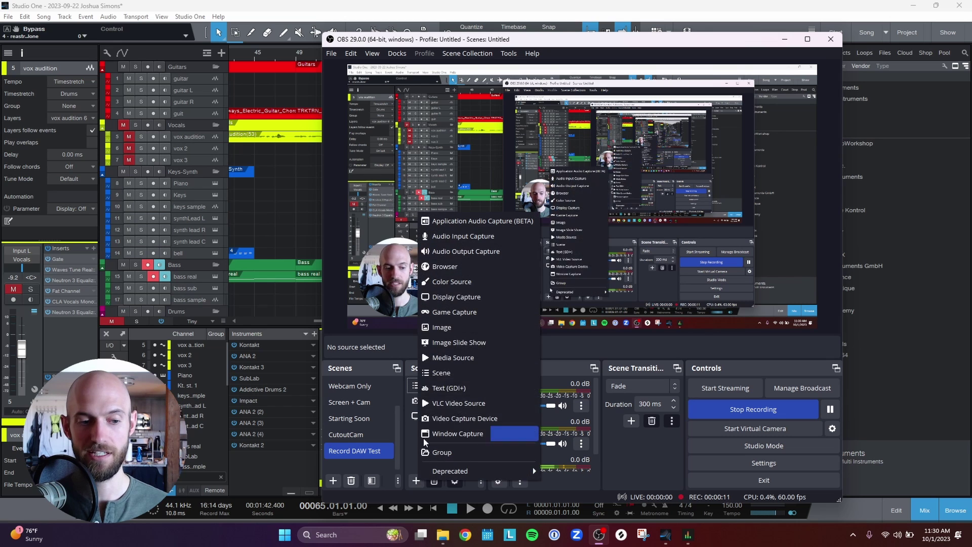
click(466, 236)
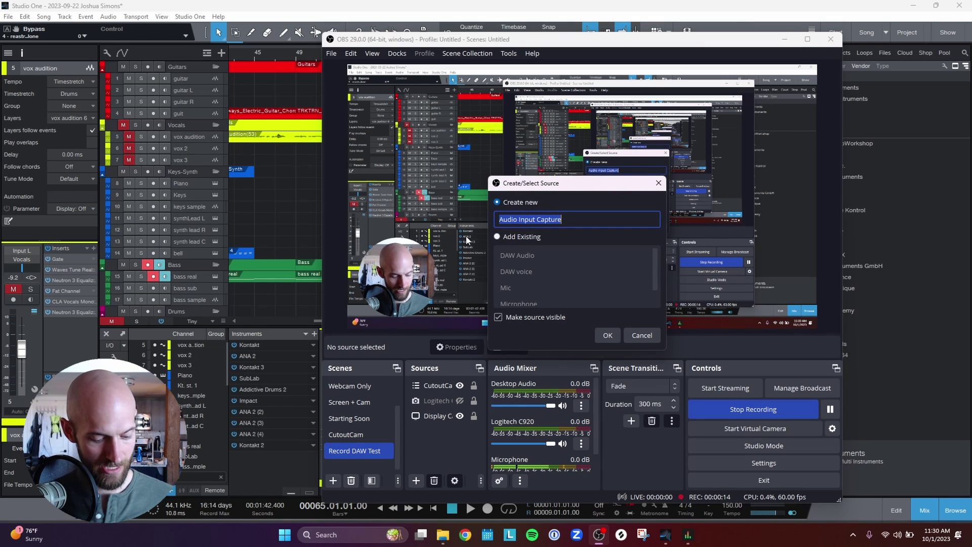
text(DAW)
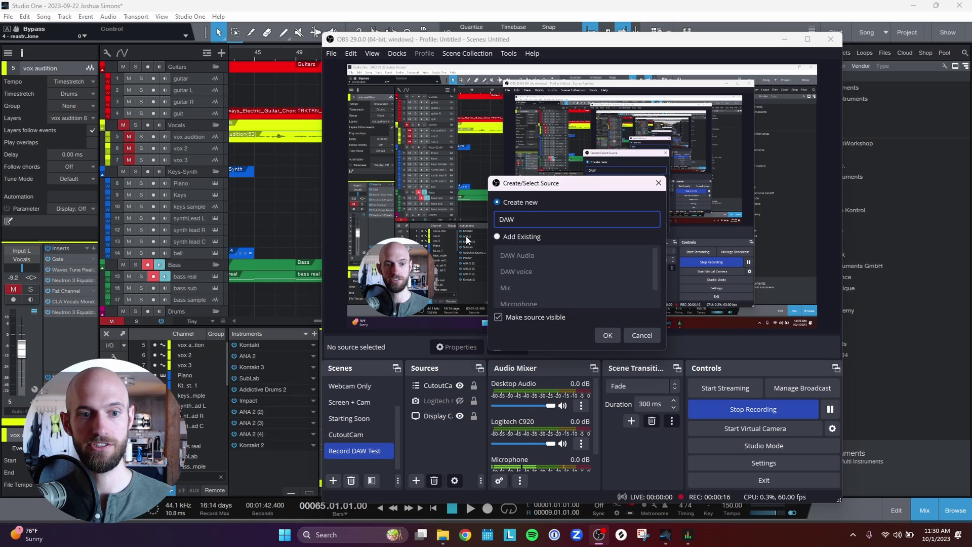
click(602, 332)
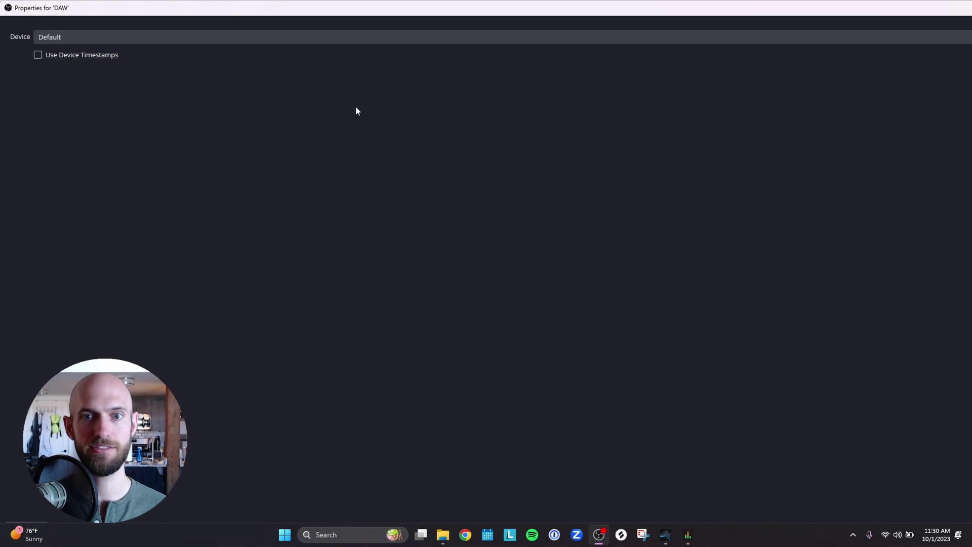
- Close the DAW properties with device at Default and resize the dock to show DAW's mixer strip
drag(908, 10, 144, 62)
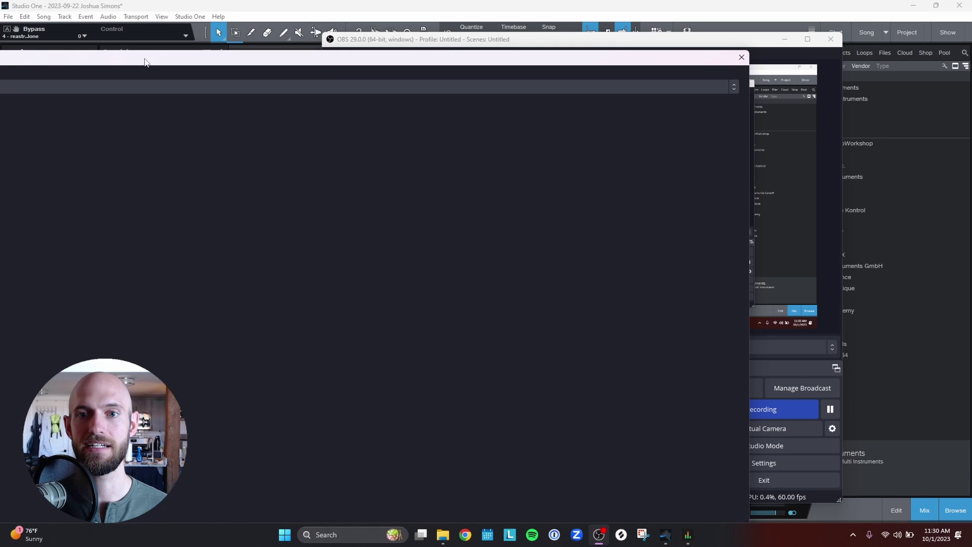
click(741, 56)
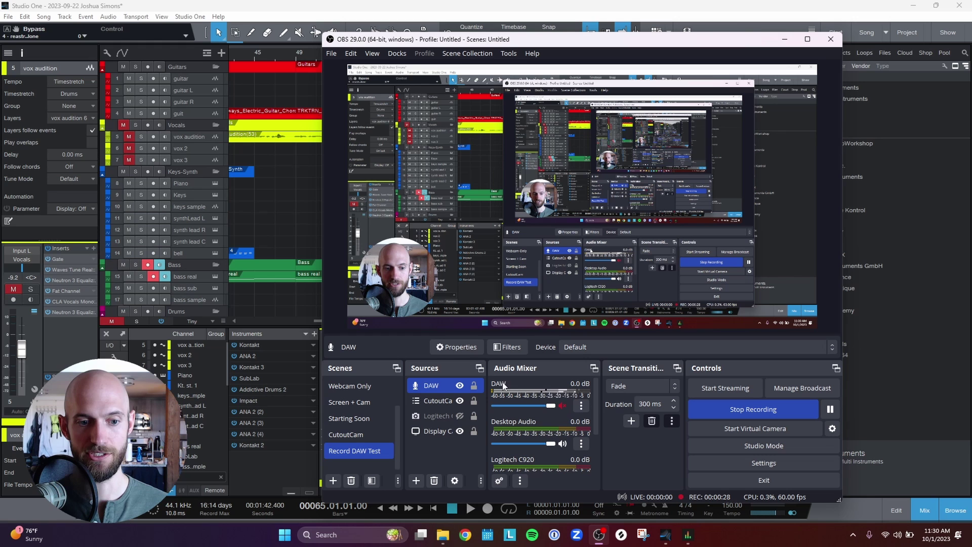
drag(597, 387, 597, 436)
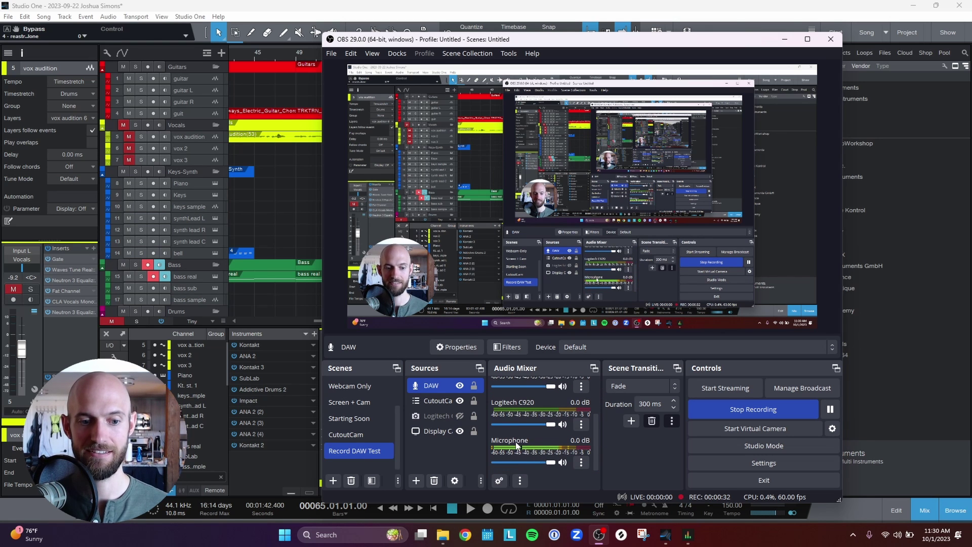
drag(597, 448, 598, 403)
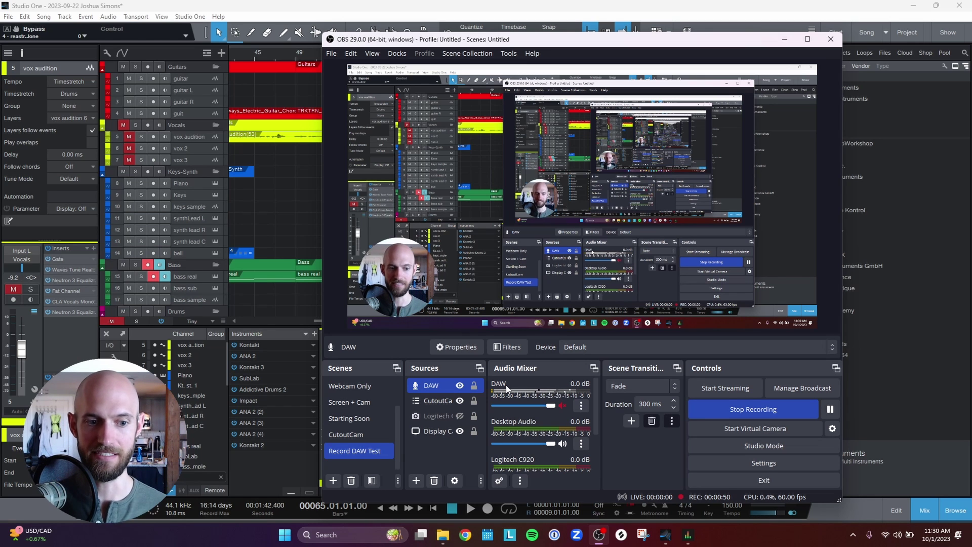
- Add a Gain filter to the DAW source and lower it to -30 dB
right_click(439, 385)
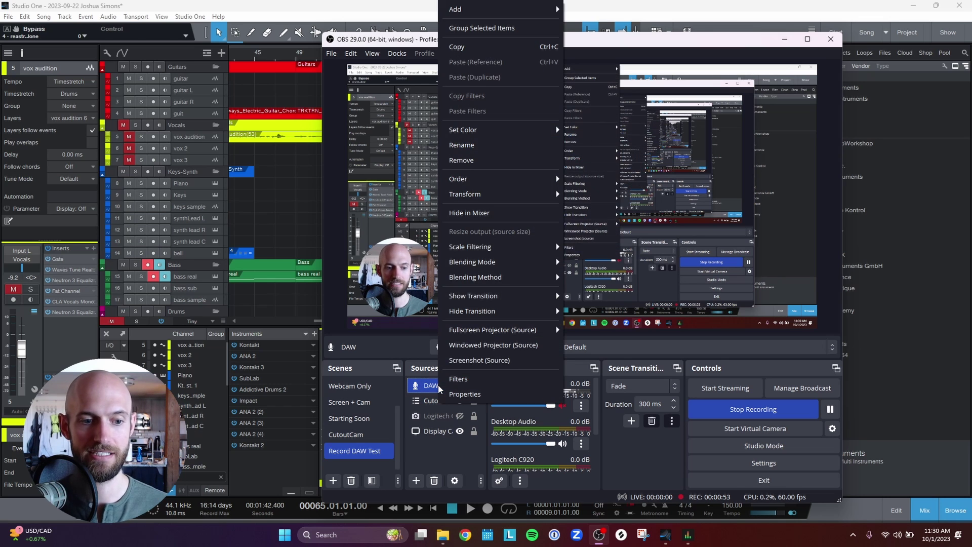
click(464, 379)
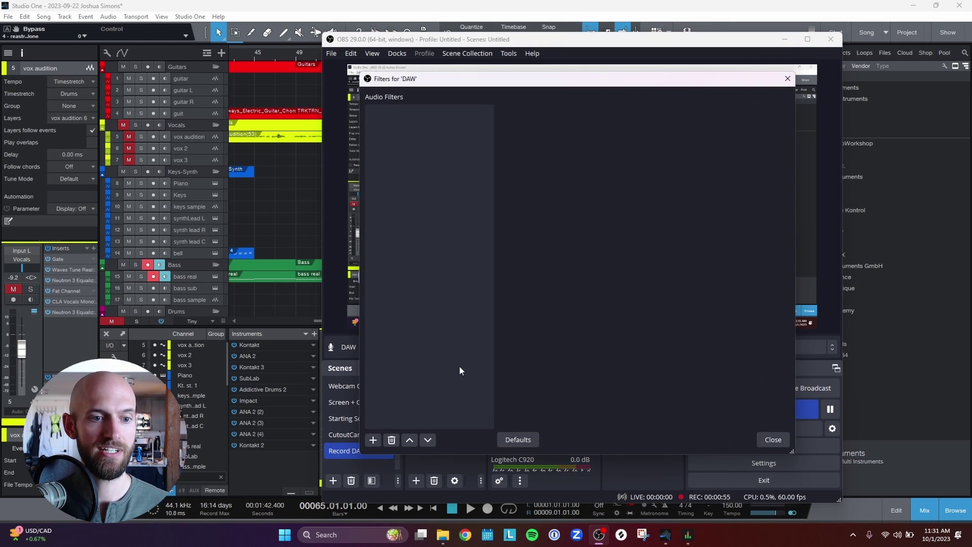
click(375, 440)
click(412, 341)
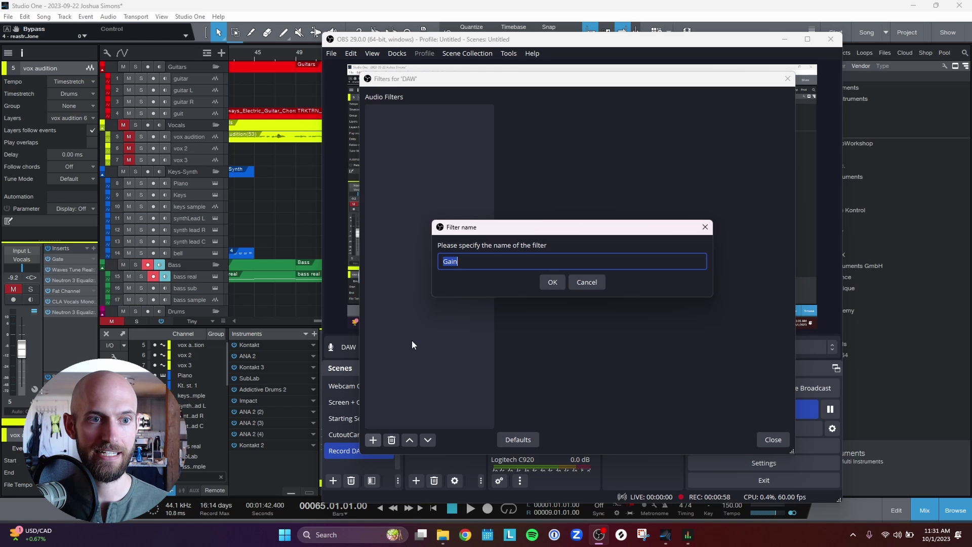
click(545, 280)
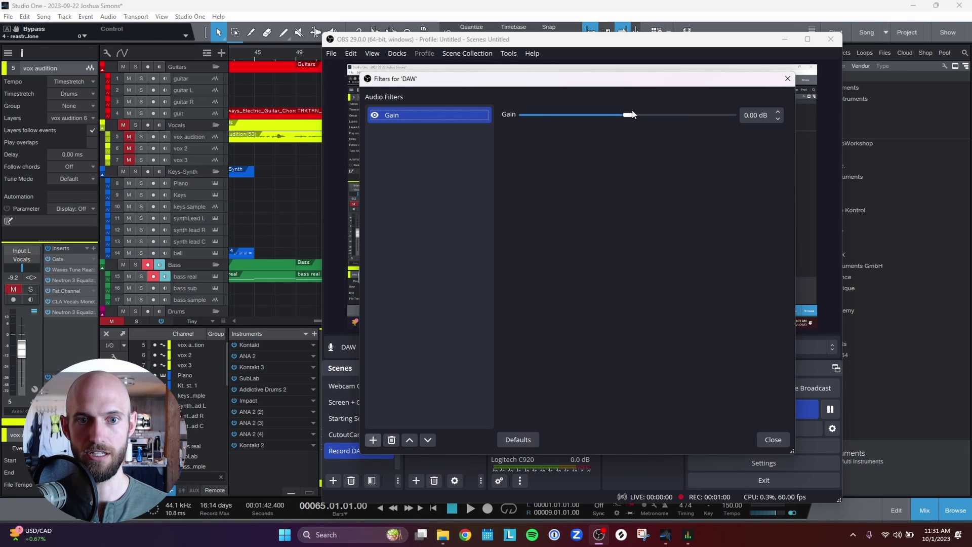
drag(630, 118, 470, 117)
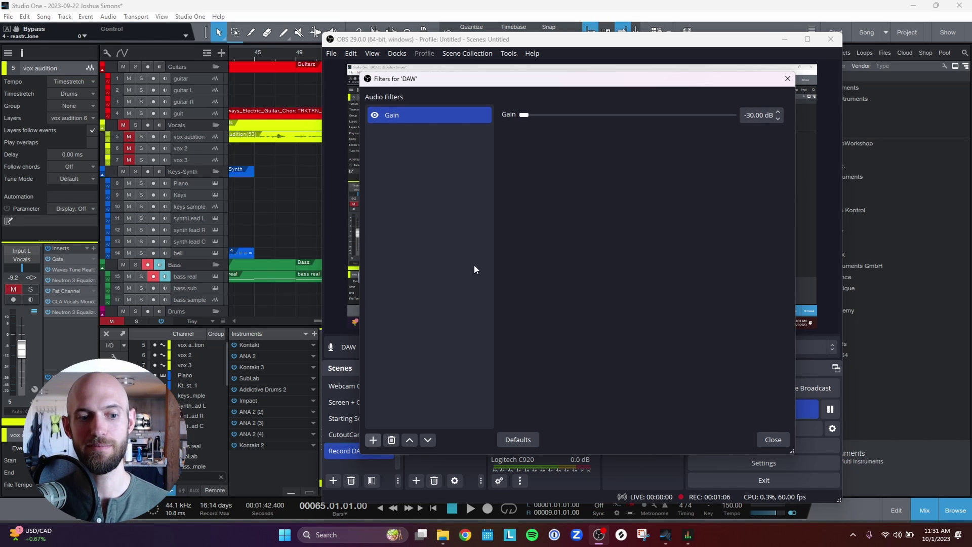
- Duplicate the Gain filter as Gain 2 and close the Filters dialog
right_click(439, 117)
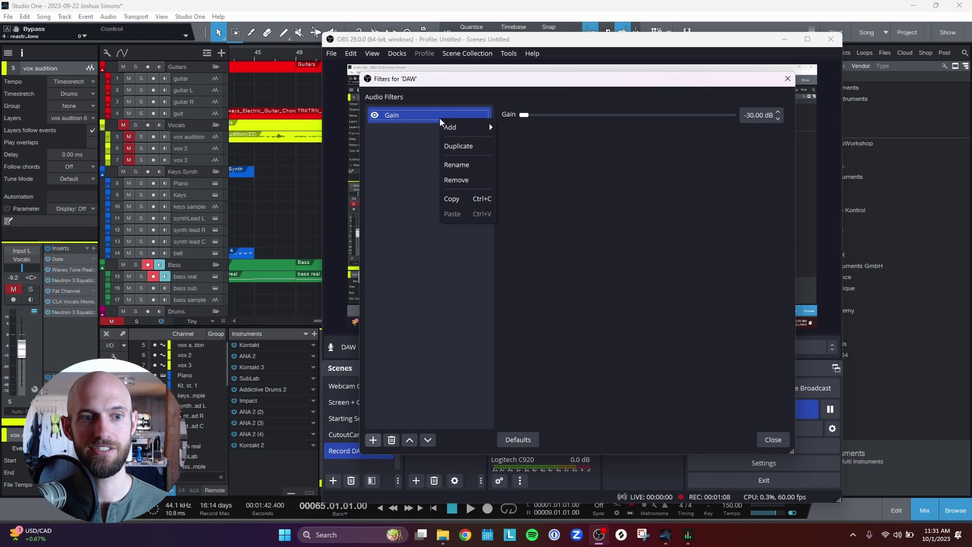
click(458, 146)
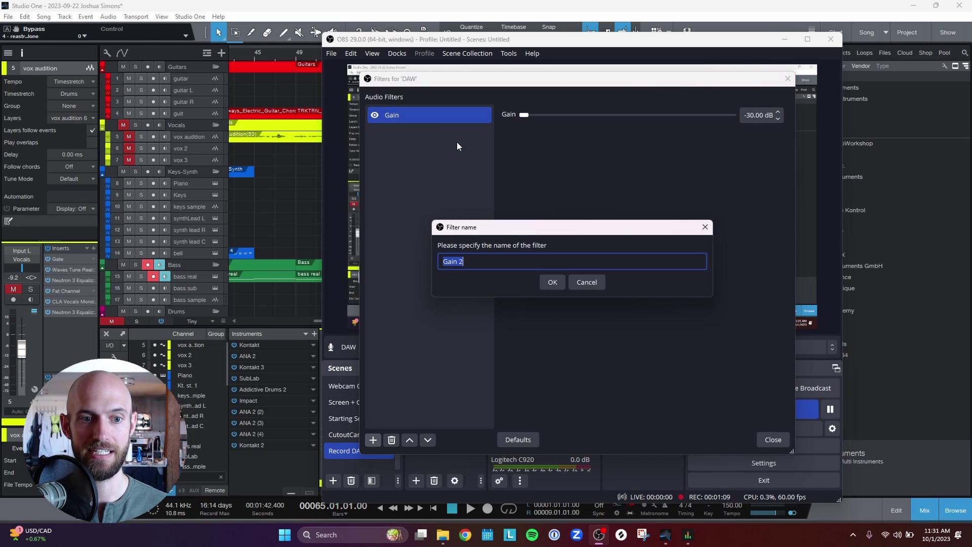
click(549, 282)
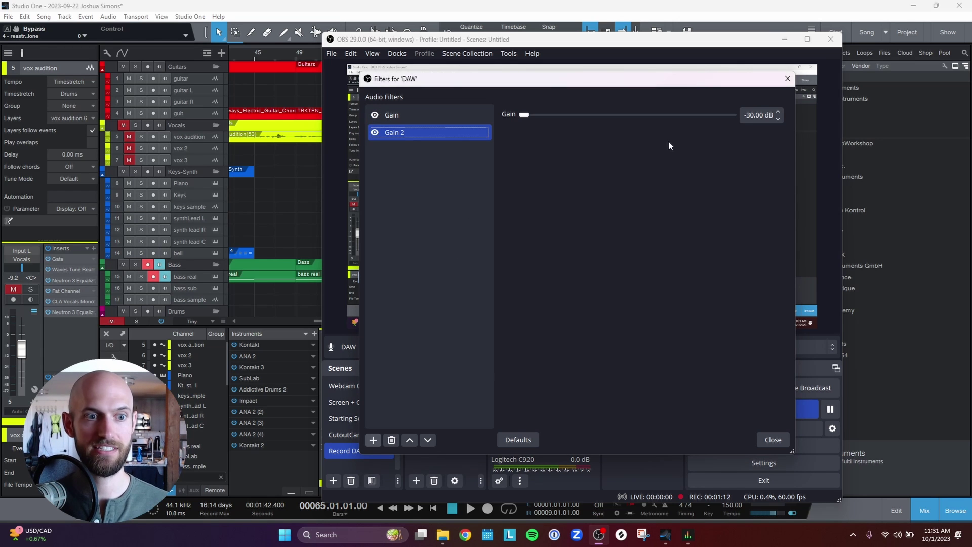
click(768, 440)
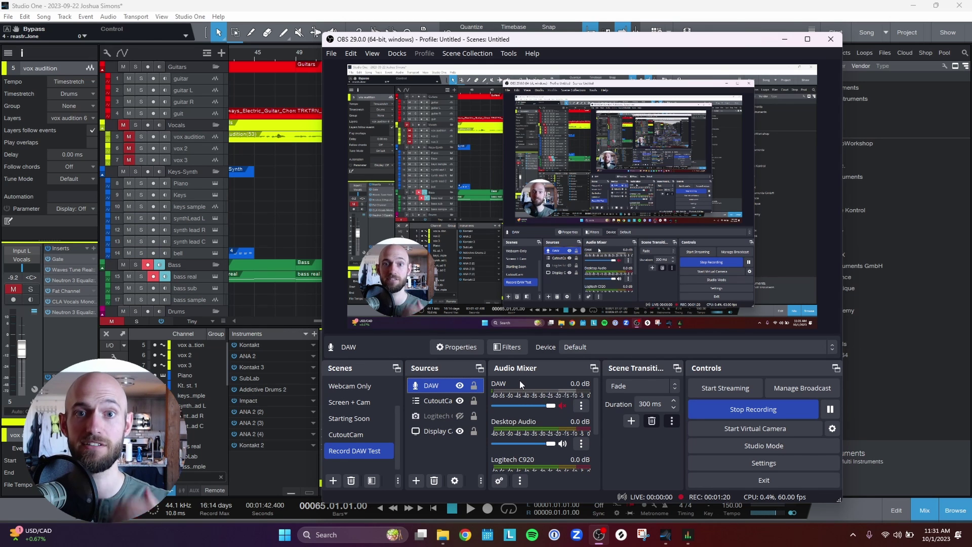
- Unmute DAW and add a VST 2.x plug-in filter named reastream after Gain 2
click(562, 406)
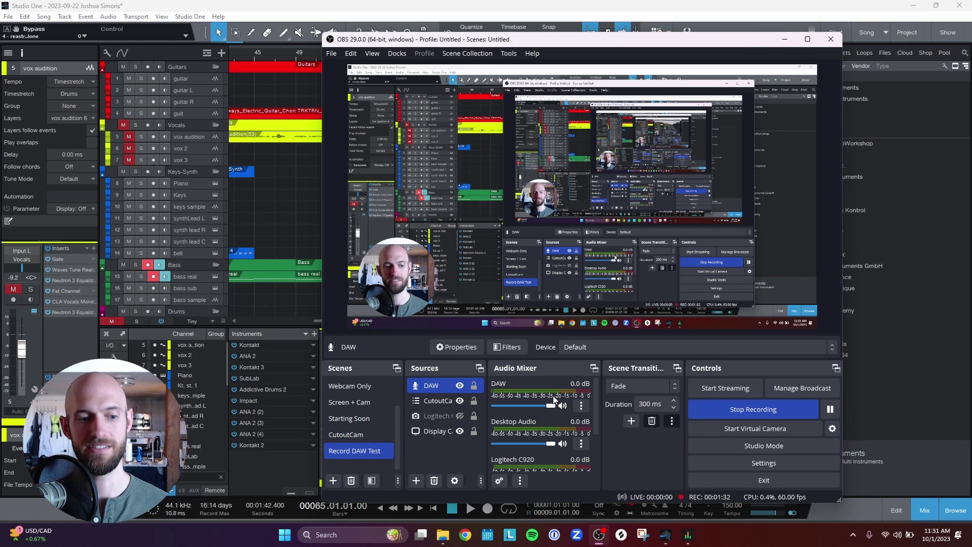
right_click(435, 388)
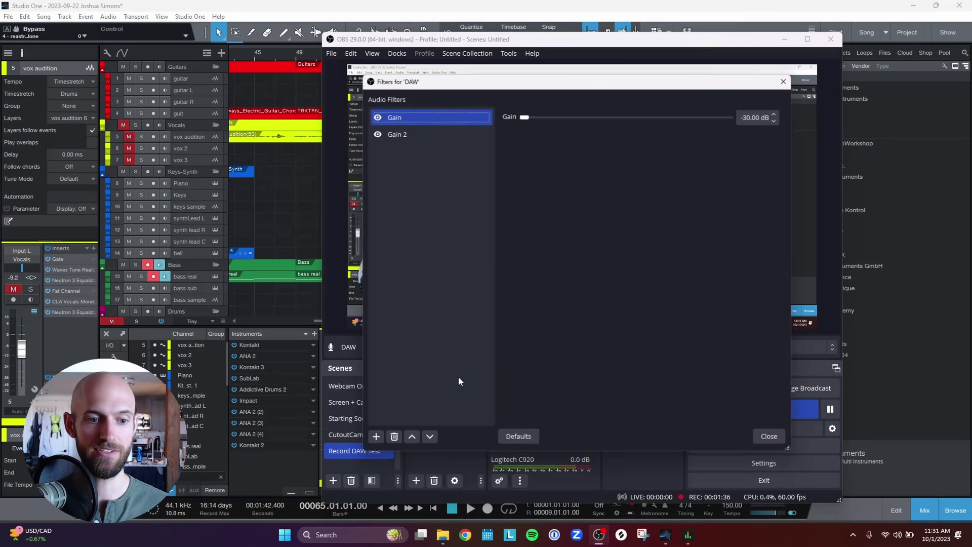
click(415, 134)
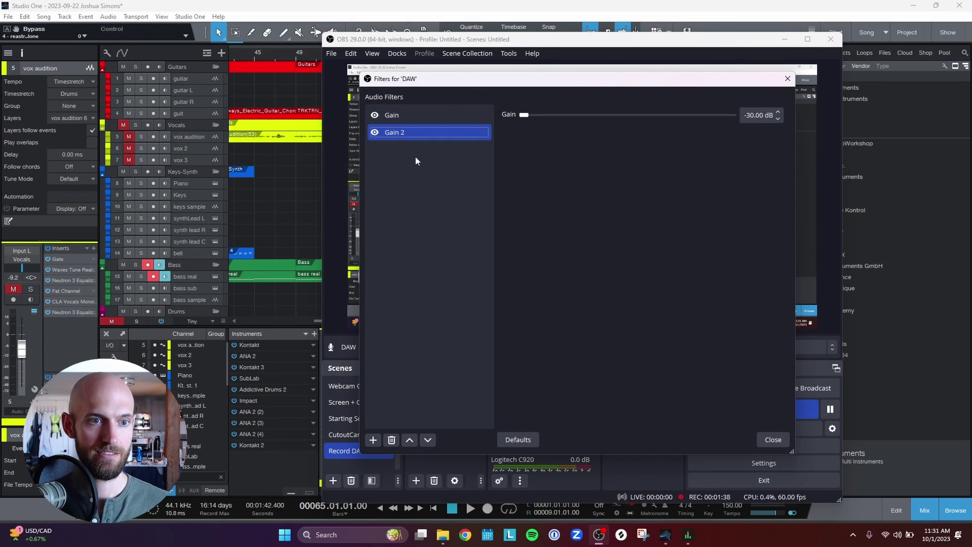
click(375, 440)
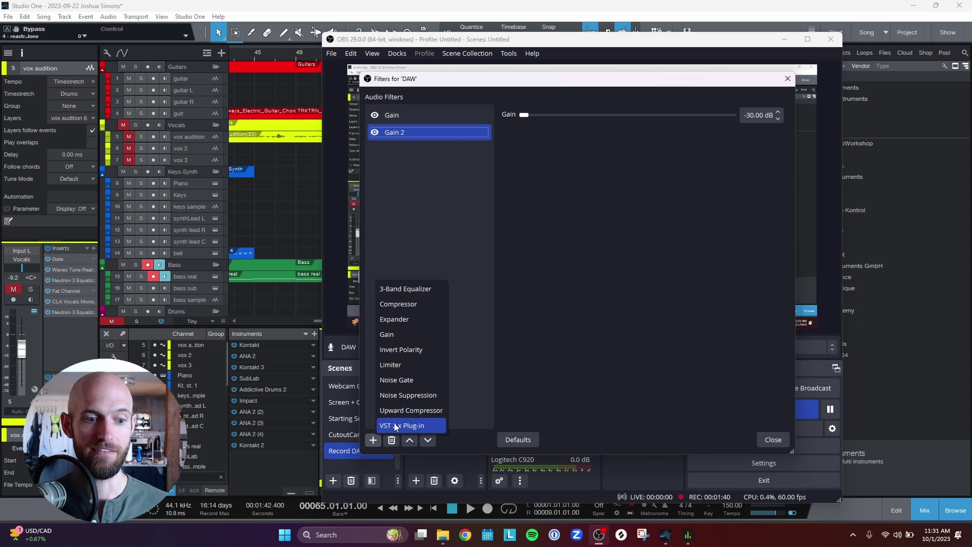
click(398, 425)
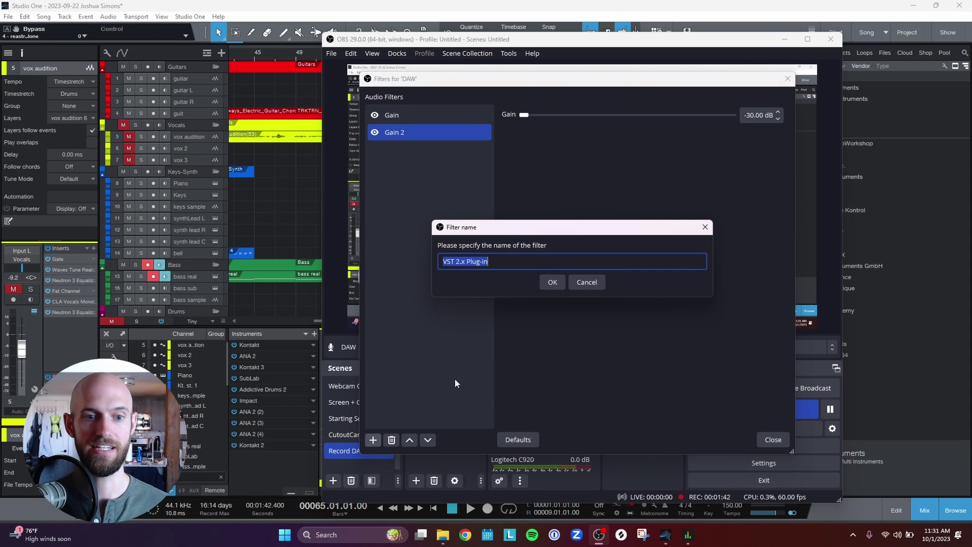
text(reastream)
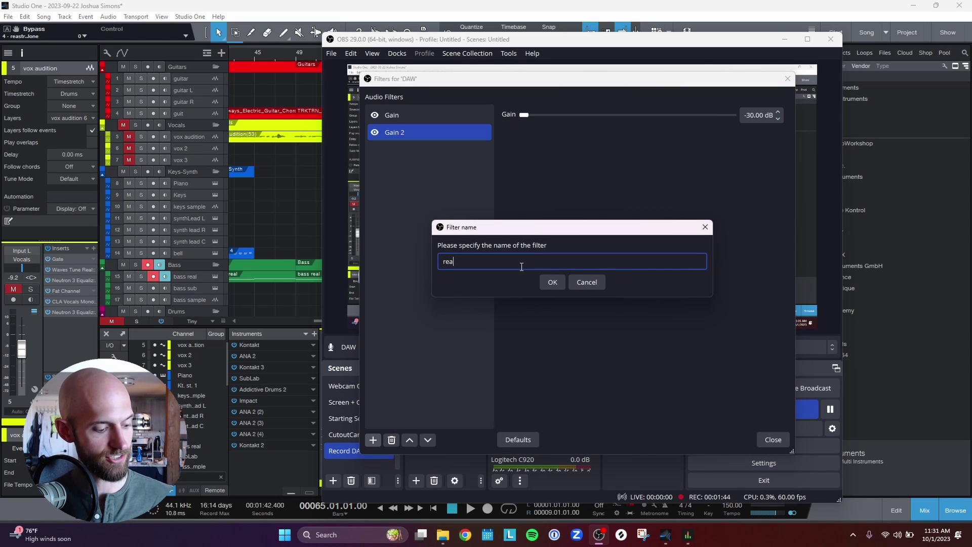
click(553, 282)
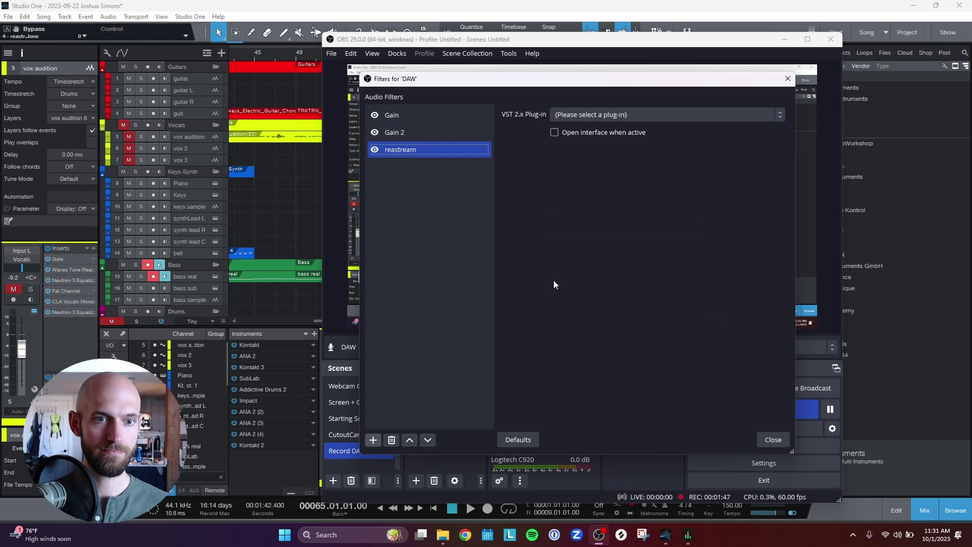
- Load reastream-standalone in the reastream filter and set its identifier to S1
click(591, 113)
scroll(692, 212, down, 3)
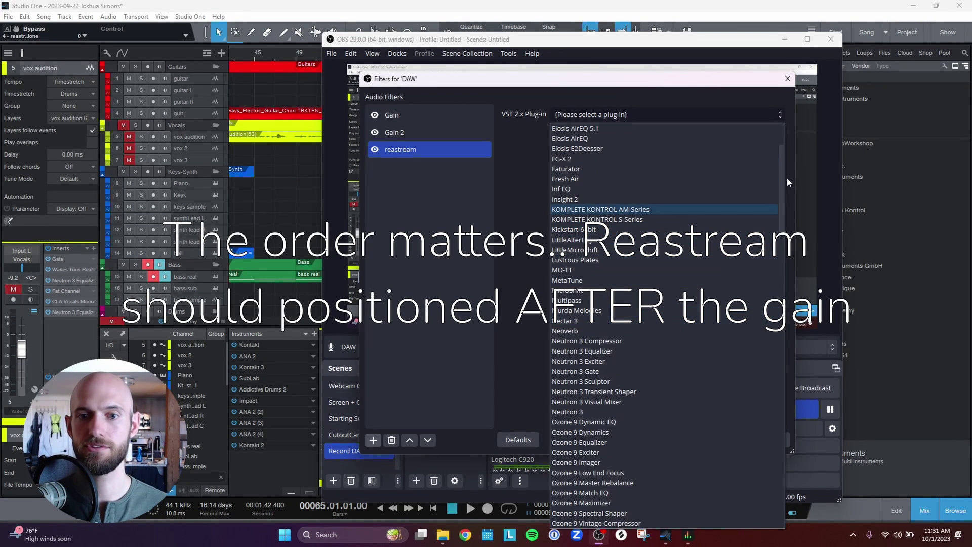
drag(781, 175, 783, 466)
click(660, 523)
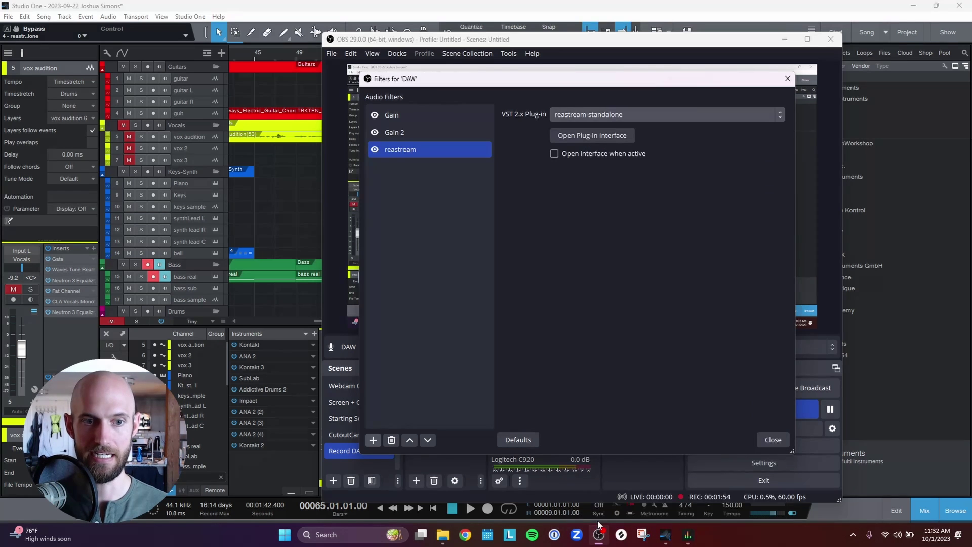
click(601, 138)
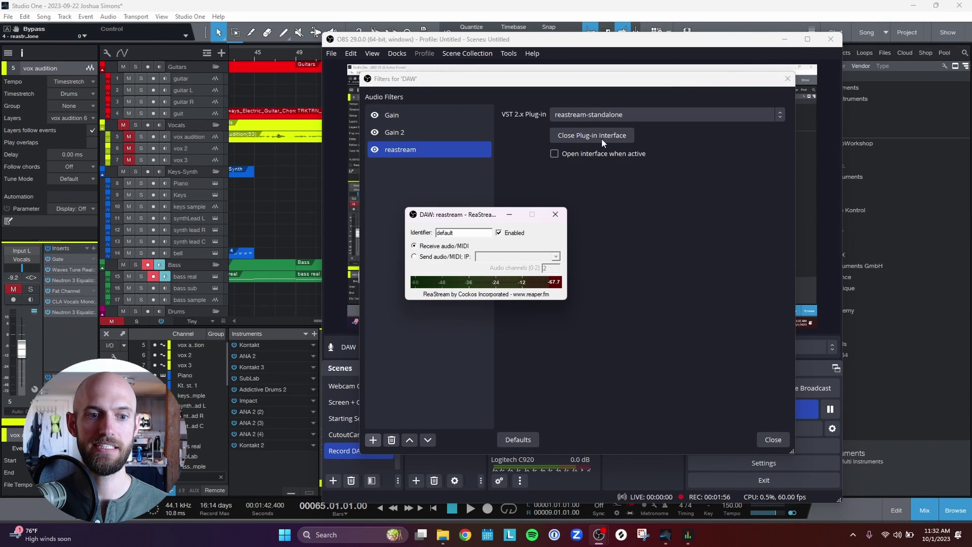
double_click(469, 234)
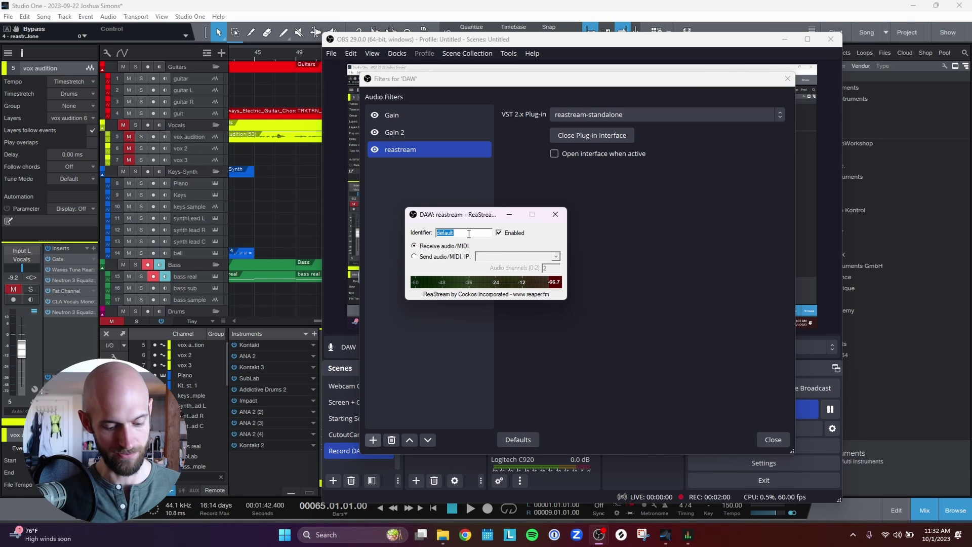
text(S1)
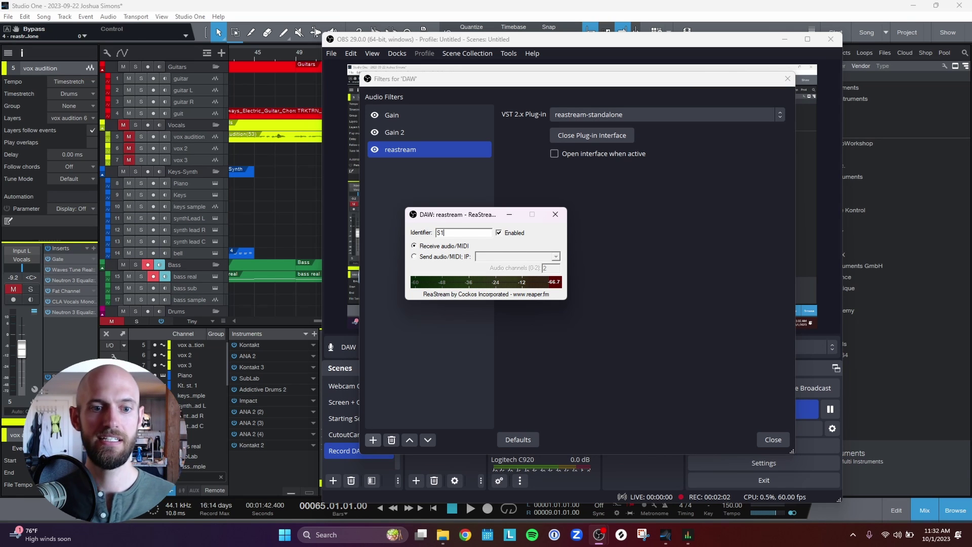
click(556, 214)
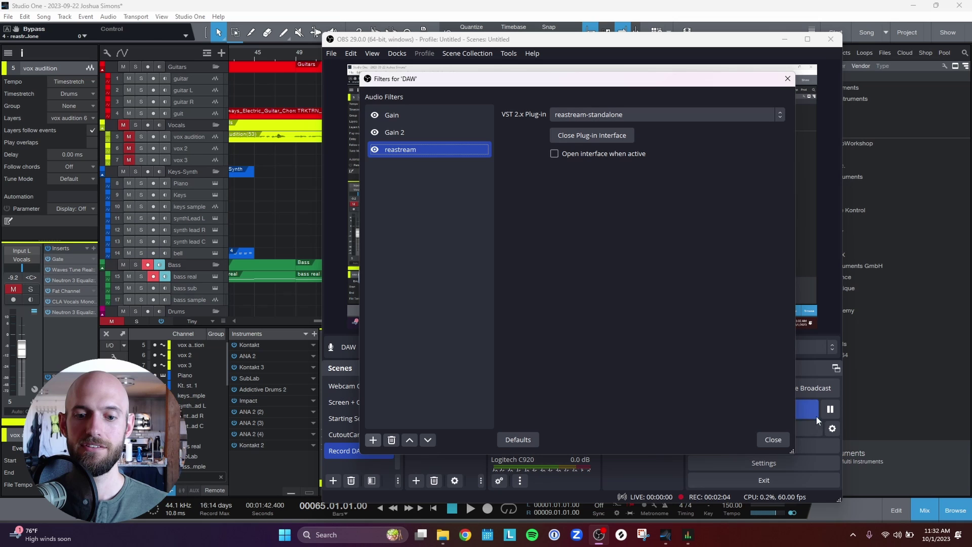
- Close the DAW filters, minimize OBS, and briefly play then stop the Studio One song
click(774, 439)
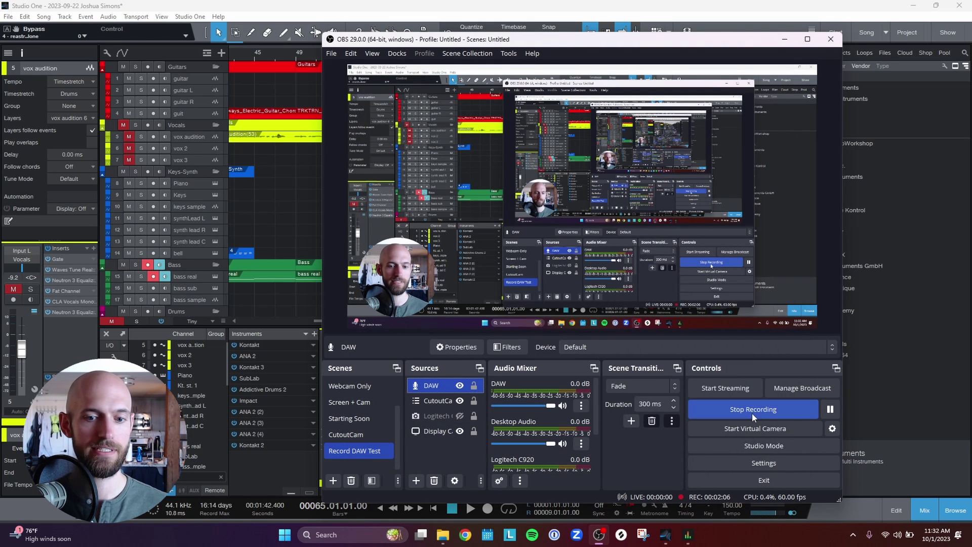
click(784, 39)
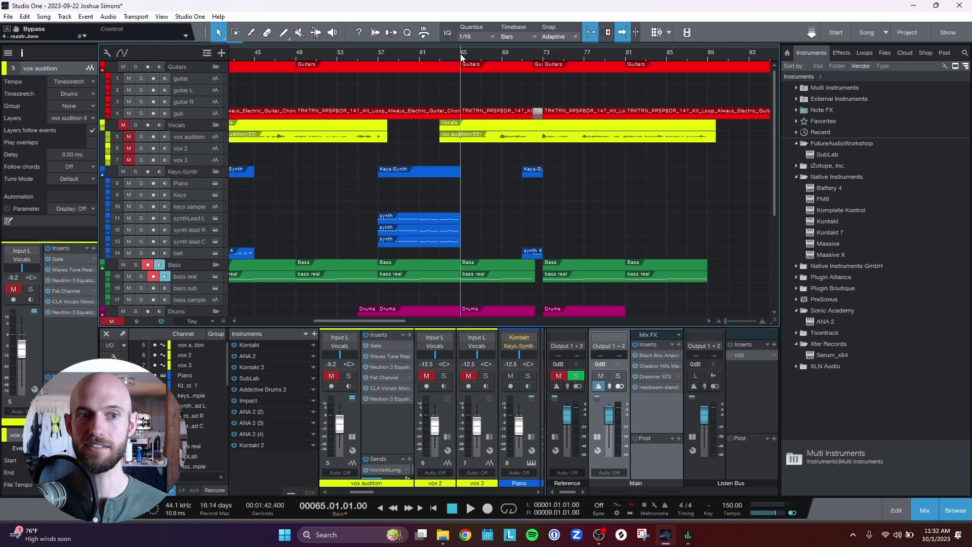
key(space)
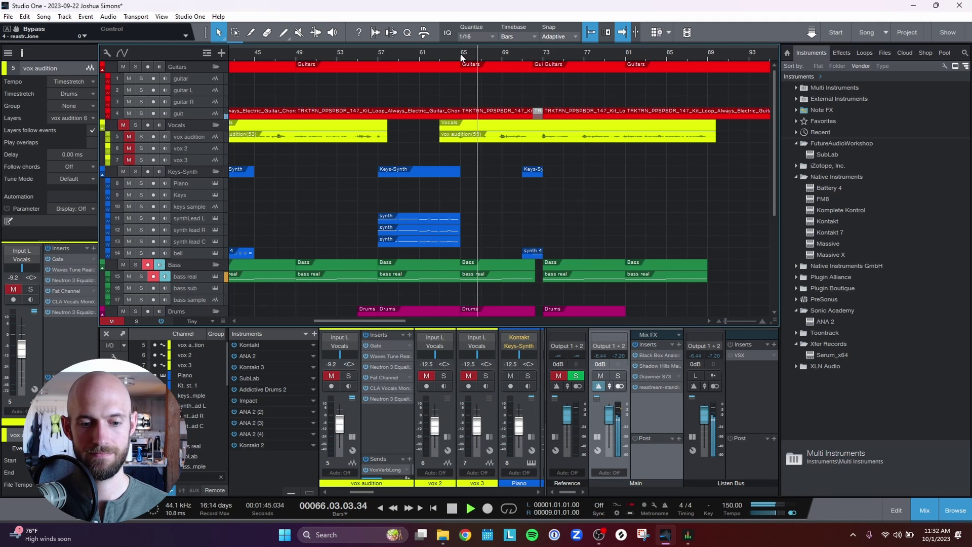
key(space)
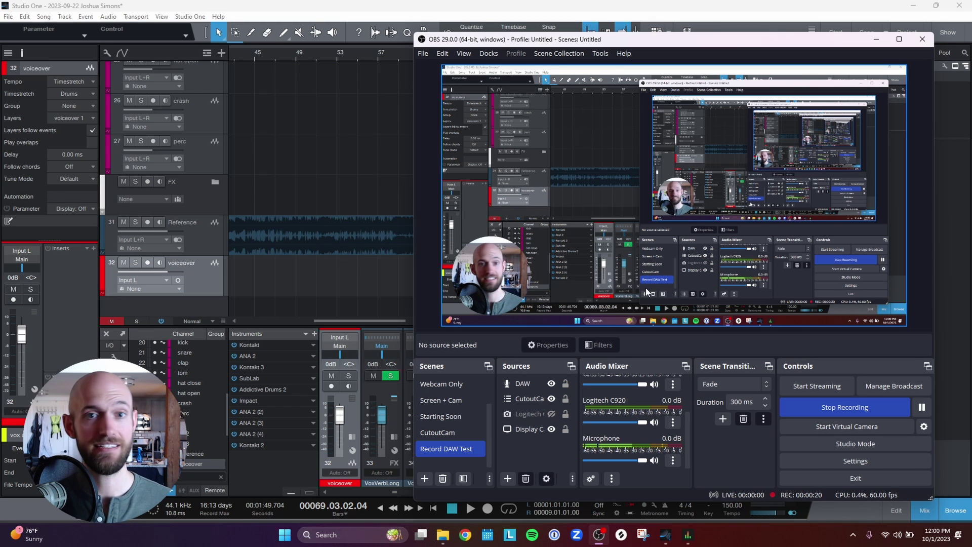
- Minimize OBS and arm then disarm recording on track 32 'voiceover'
click(877, 39)
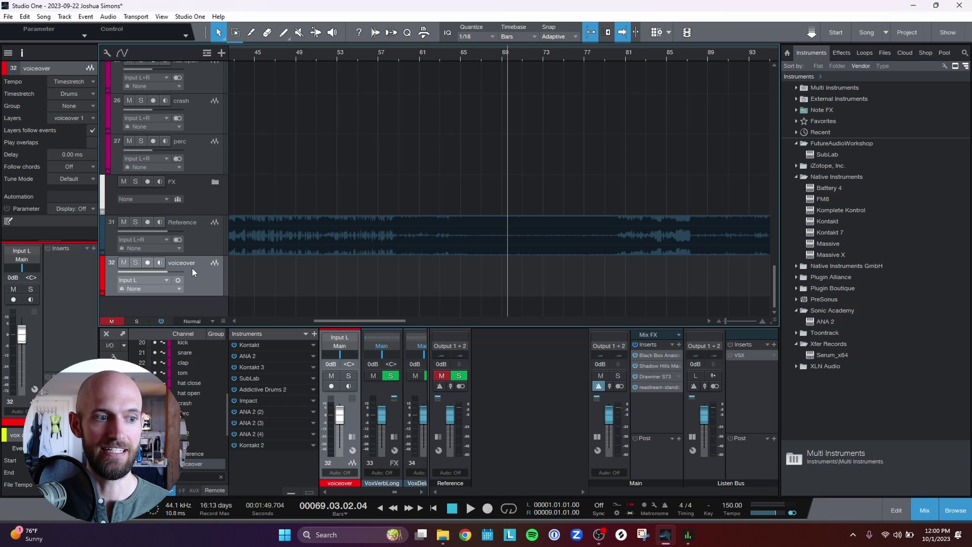
click(147, 262)
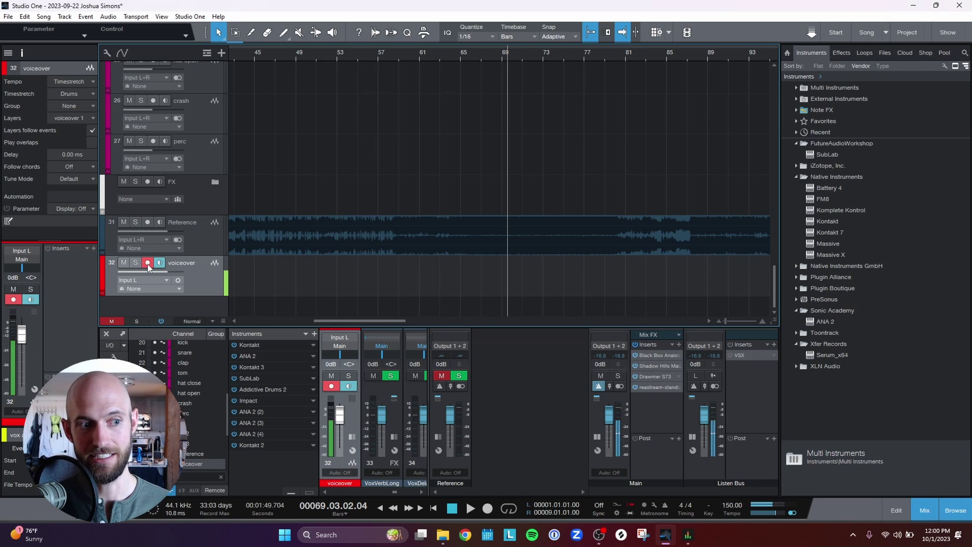
click(148, 263)
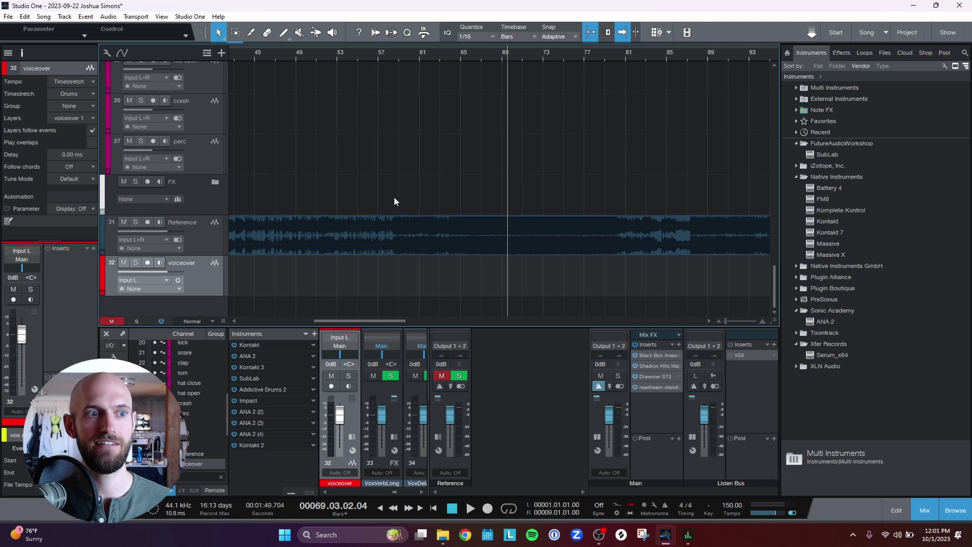
- In Song Setup's Audio I/O outputs, add a stereo output named voiceover, then apply and confirm
click(190, 16)
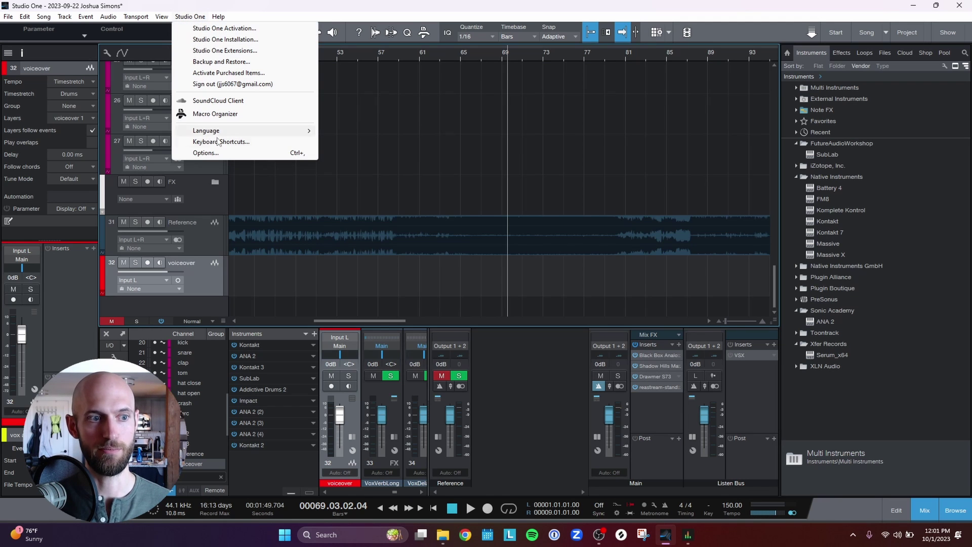
click(205, 153)
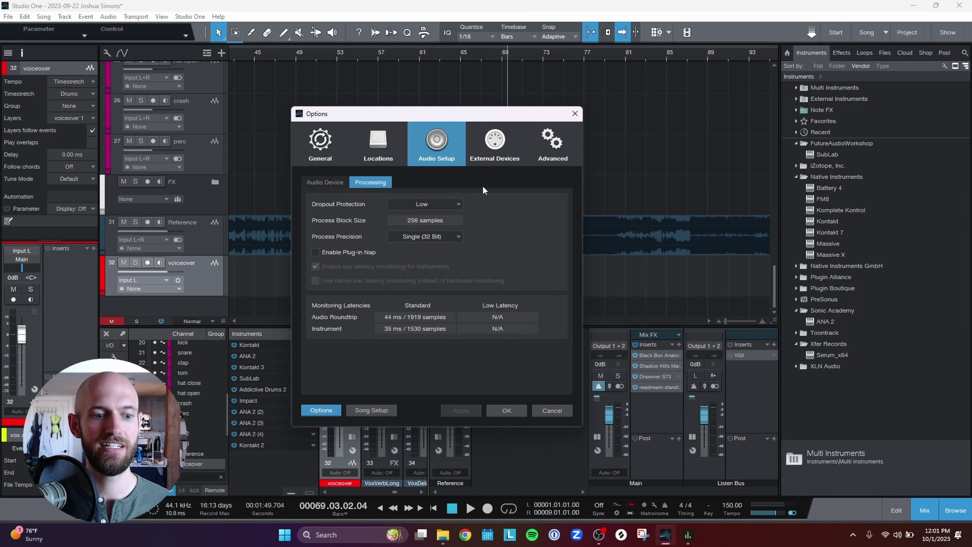
click(375, 411)
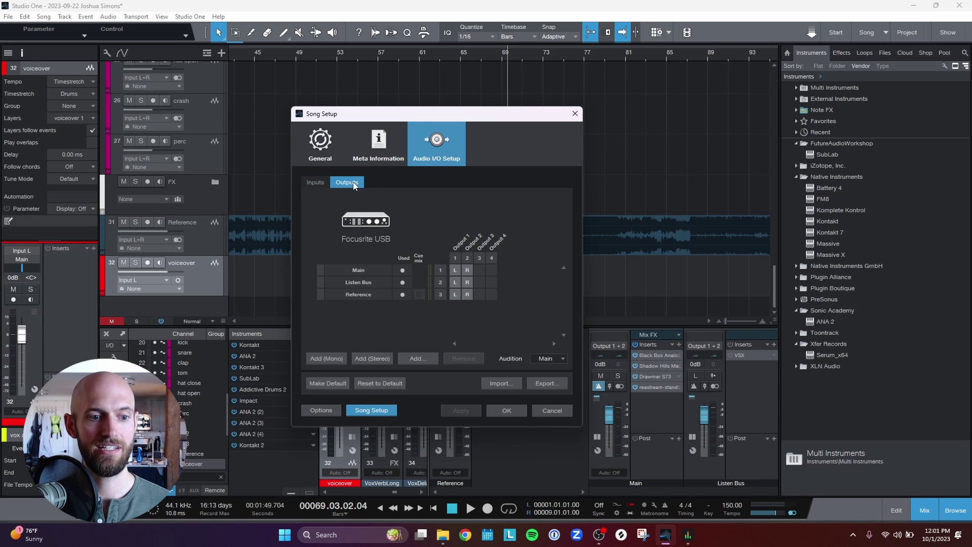
click(372, 358)
double_click(361, 306)
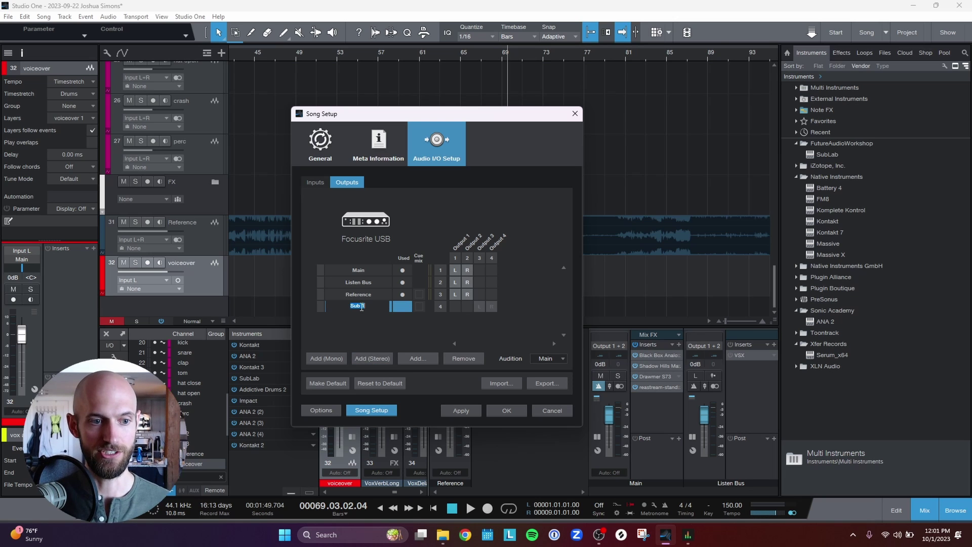
text(voiceover)
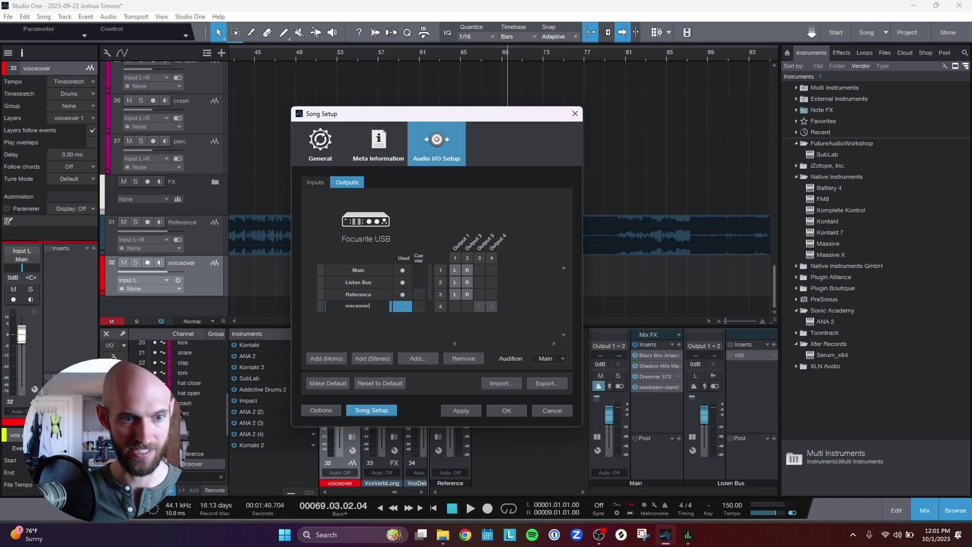
key(Return)
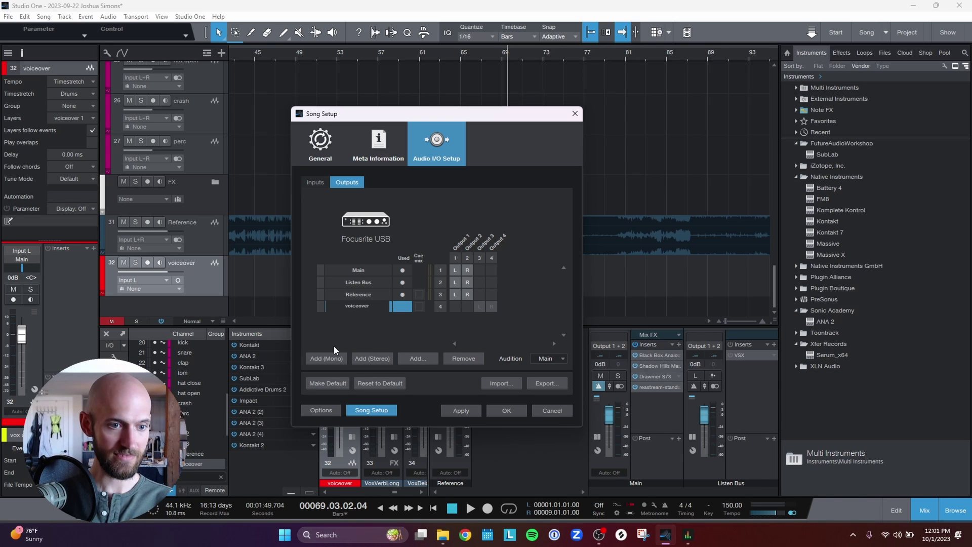
click(403, 328)
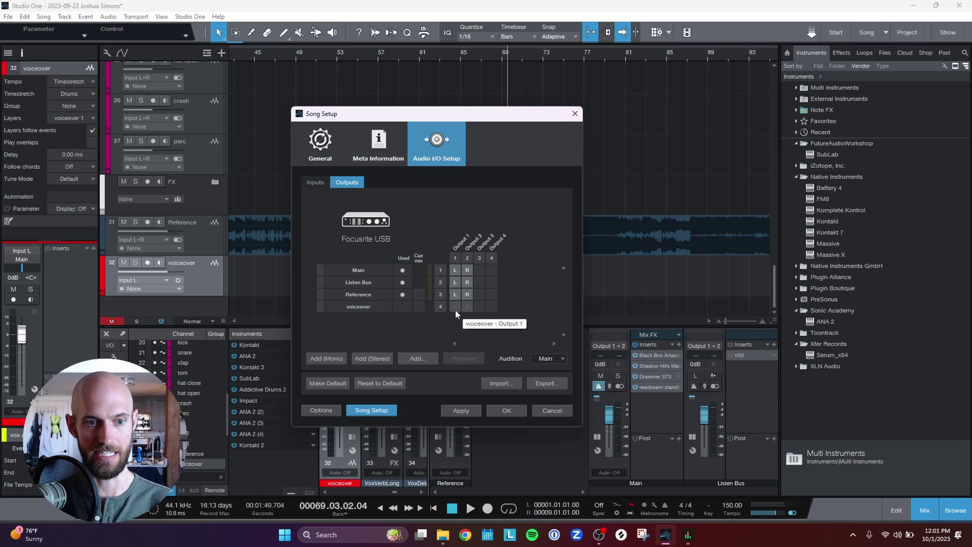
click(464, 411)
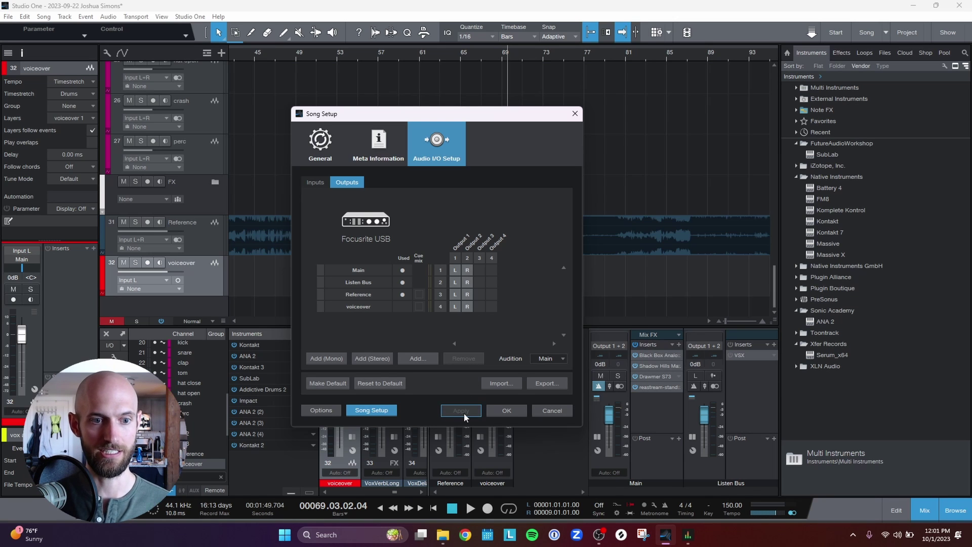
click(507, 410)
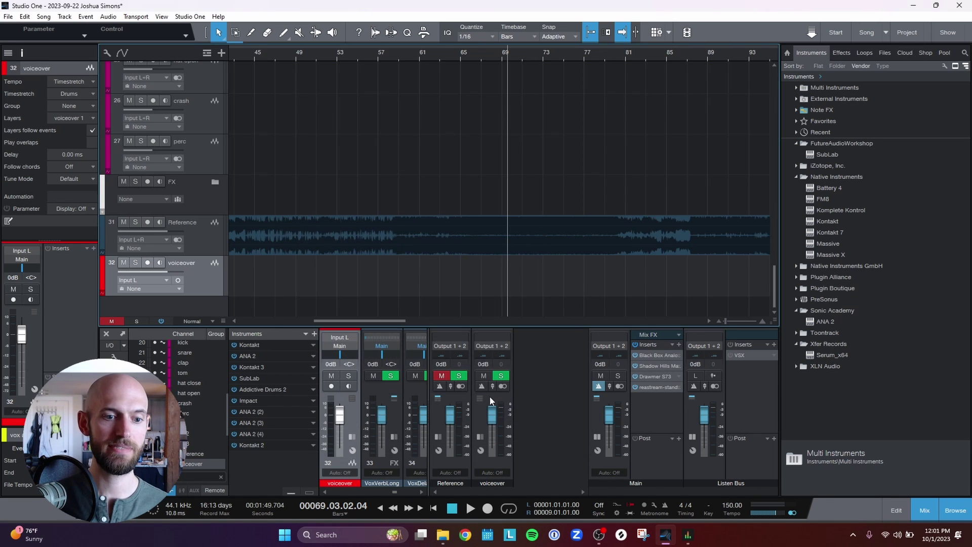
- Change track 32 voiceover's Inspector output from Main to the voiceover bus
click(486, 397)
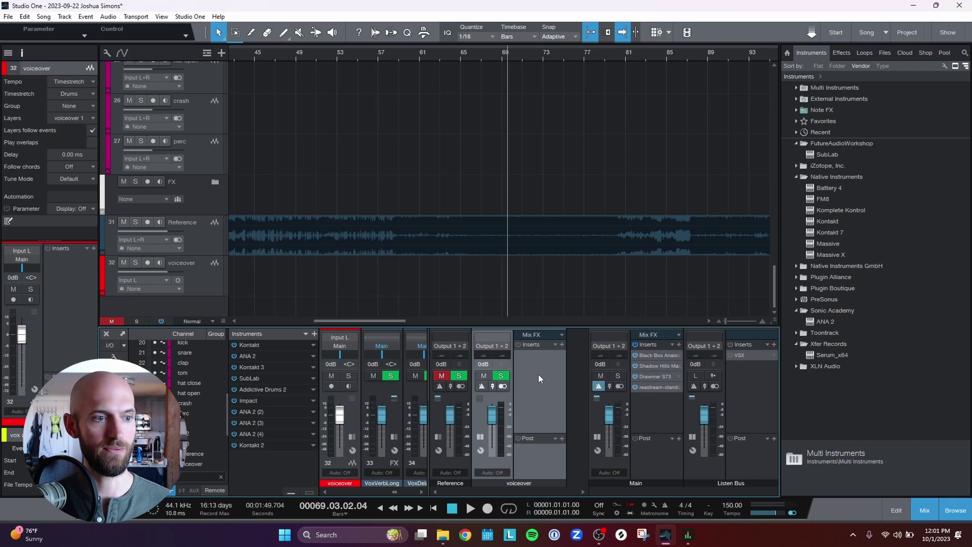
click(192, 267)
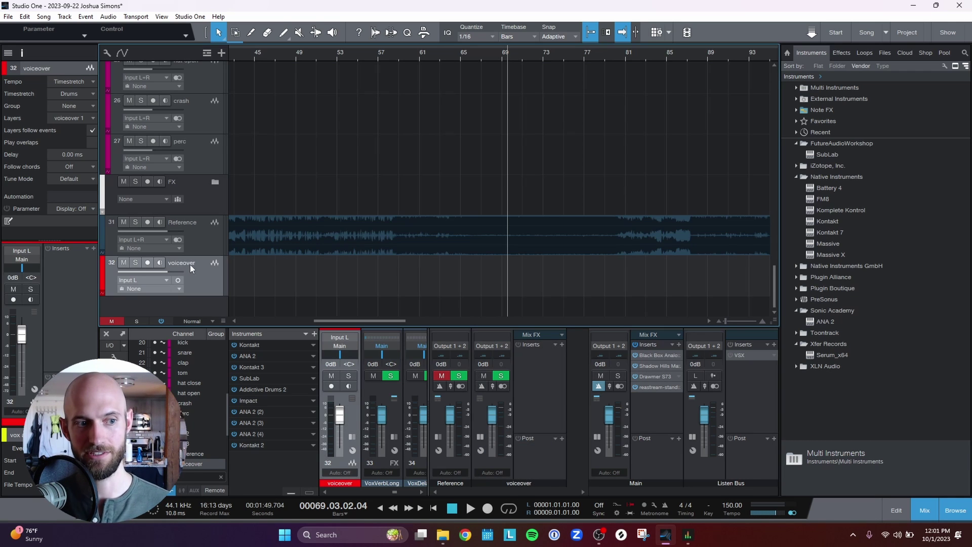
click(31, 256)
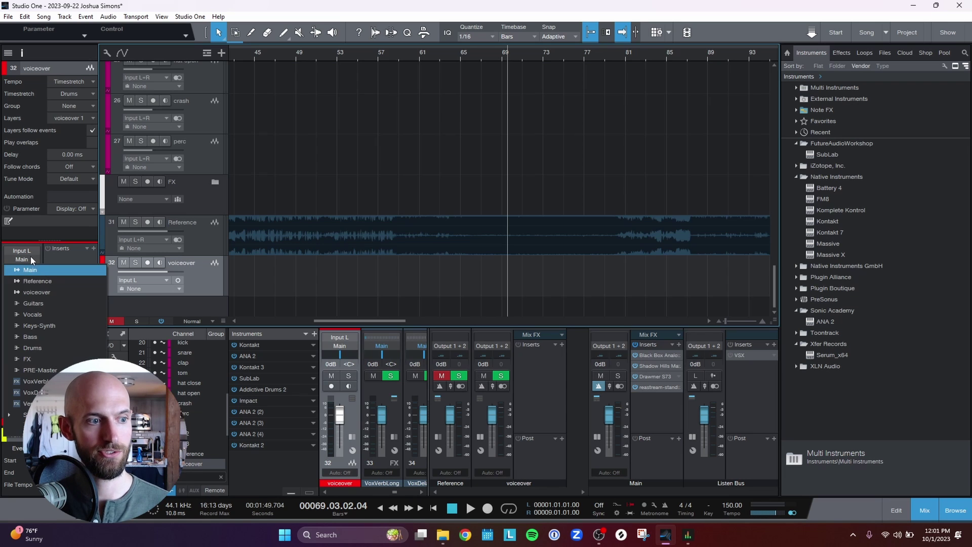
click(35, 290)
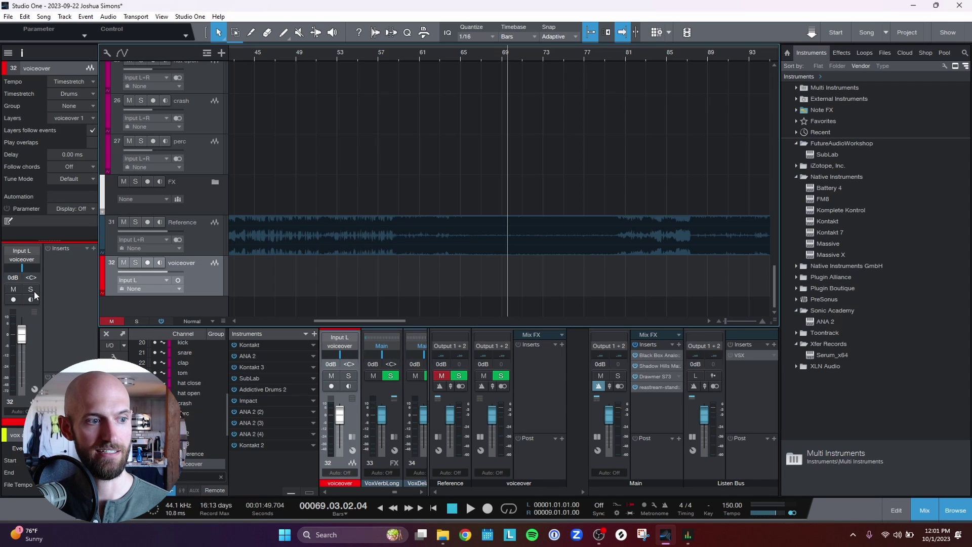
click(526, 379)
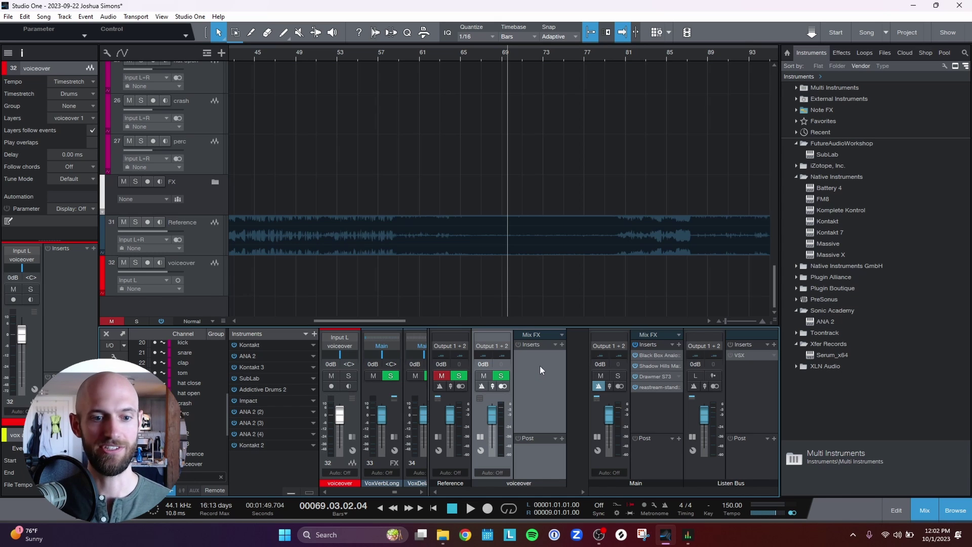
- Insert reastream-standalone on the voiceover bus with identifier vo, sending to local broadcast
click(562, 345)
text(reas)
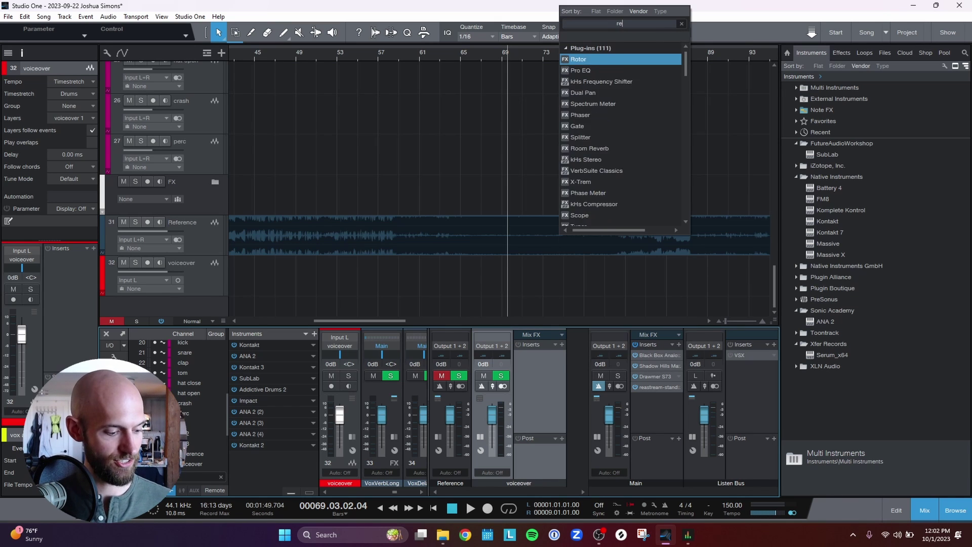
click(603, 56)
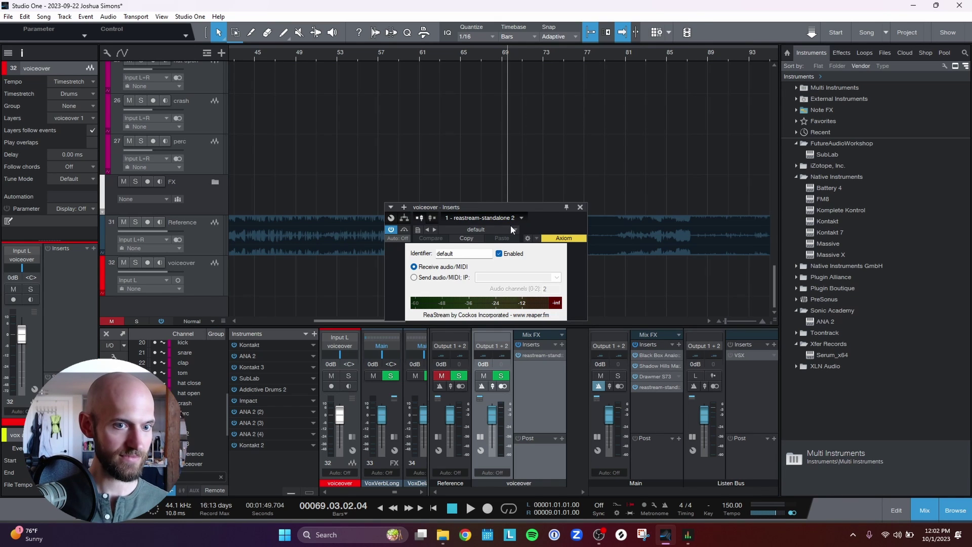
double_click(459, 253)
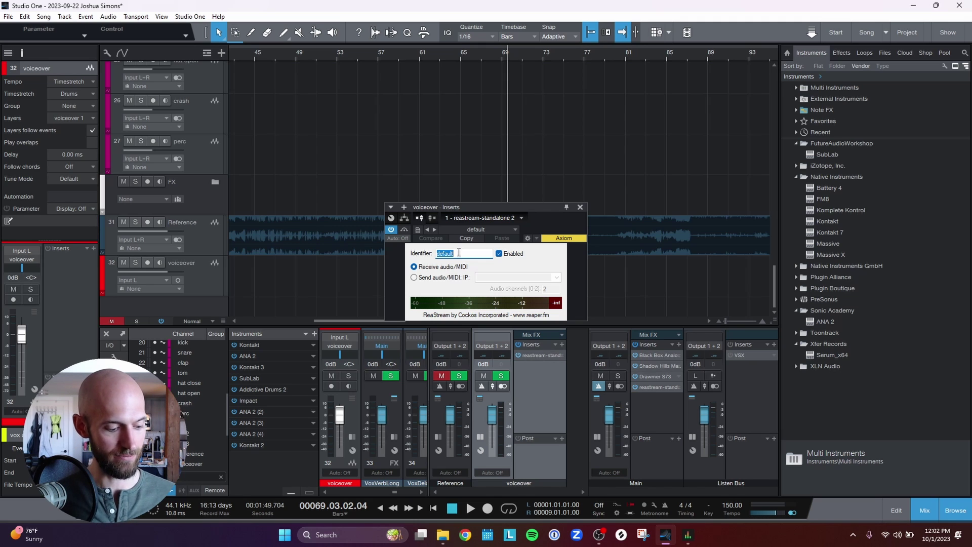
text(vo)
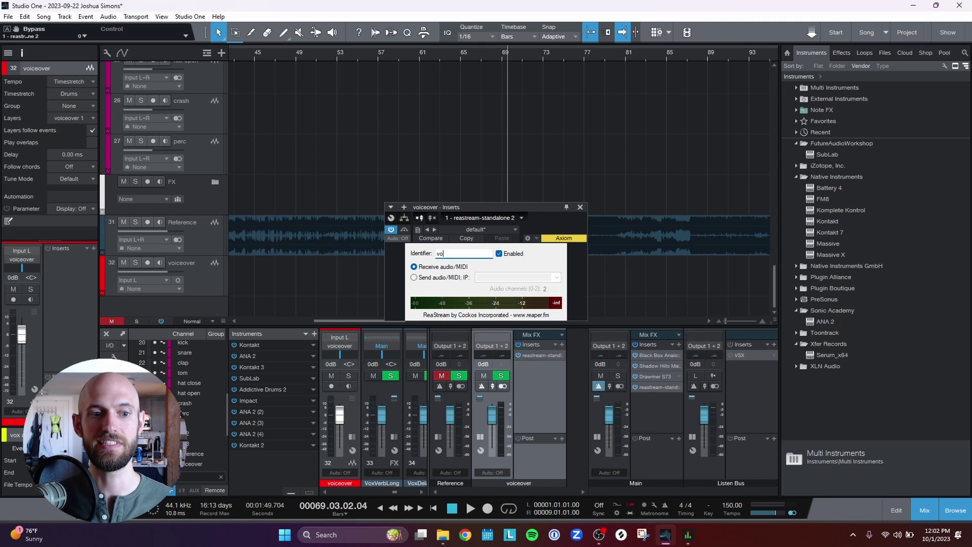
click(426, 277)
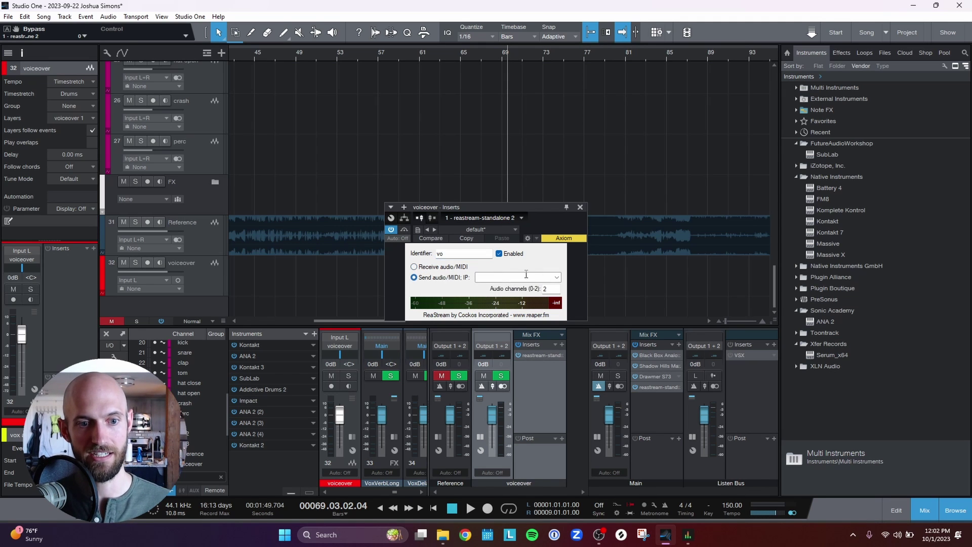
click(556, 278)
click(506, 284)
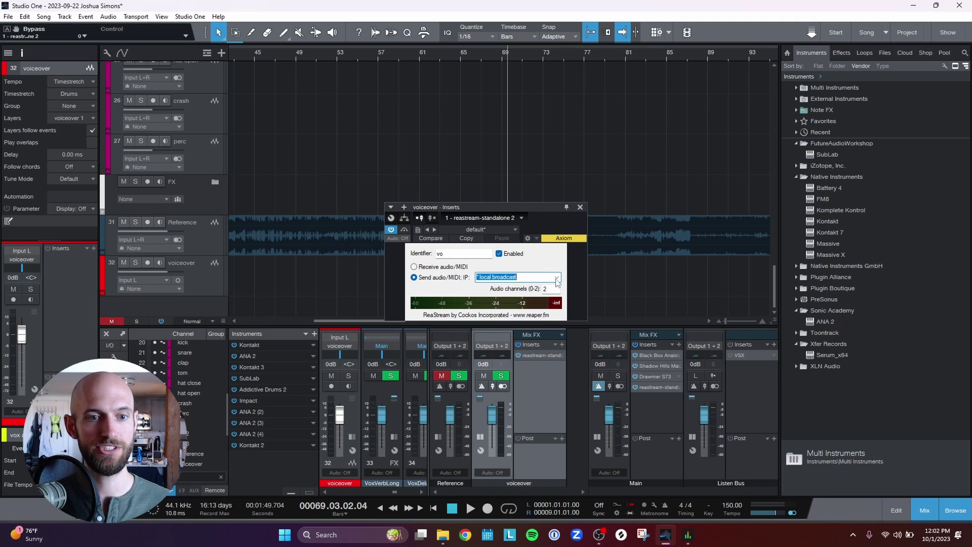
click(581, 207)
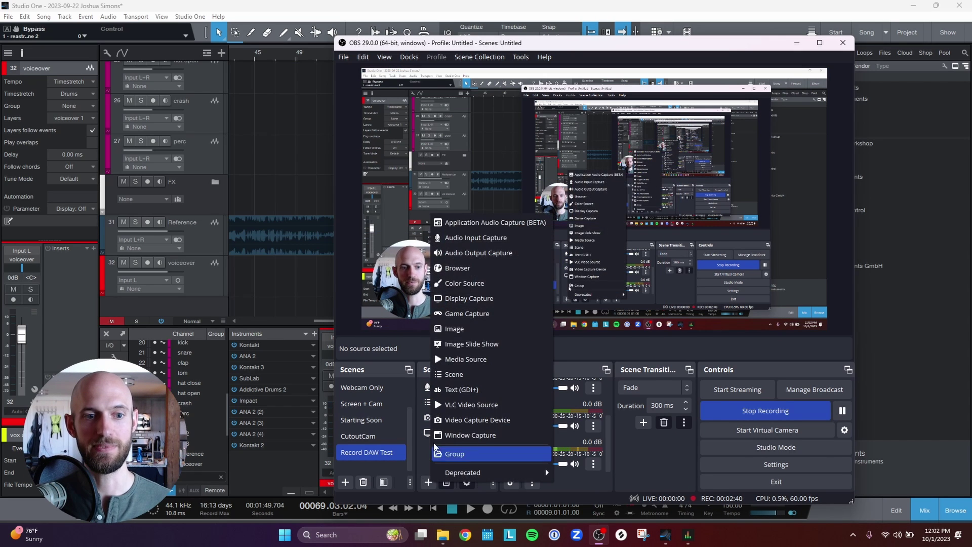
- Add an Audio Input Capture source named vo and mute it in the Audio Mixer
click(482, 240)
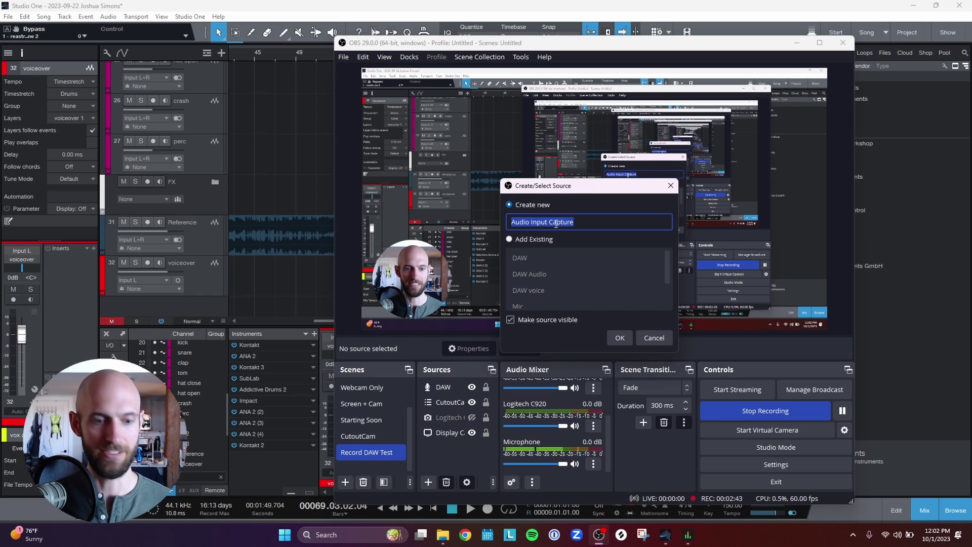
text(vo)
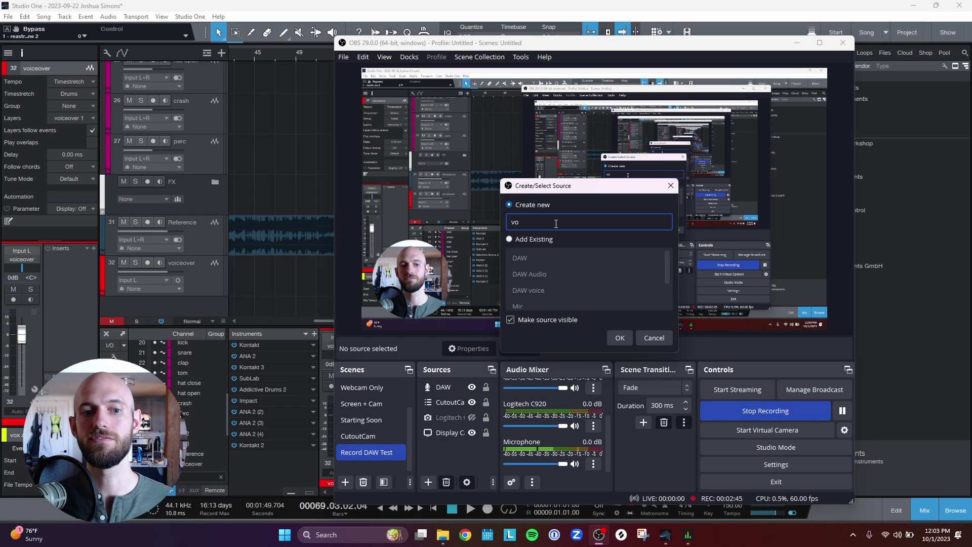
click(622, 337)
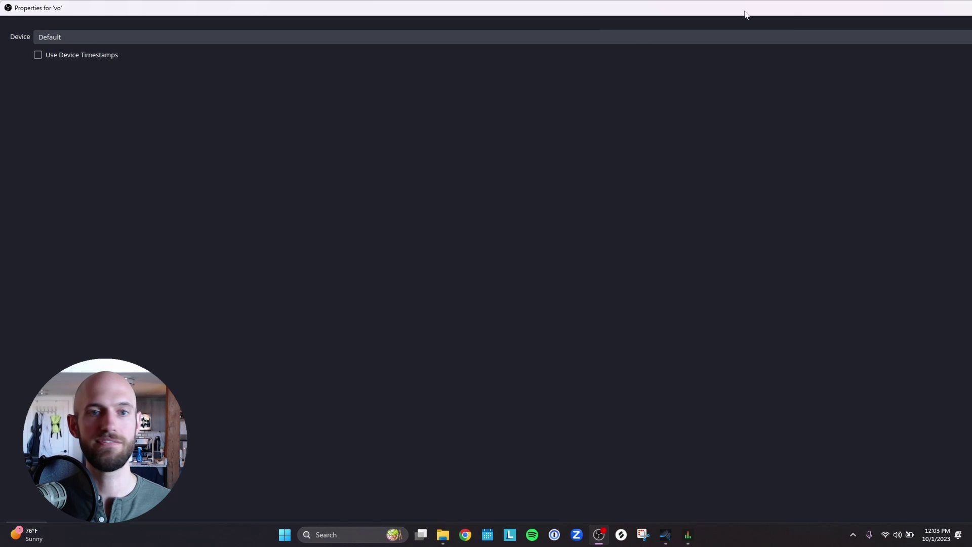
drag(747, 14, 2, 42)
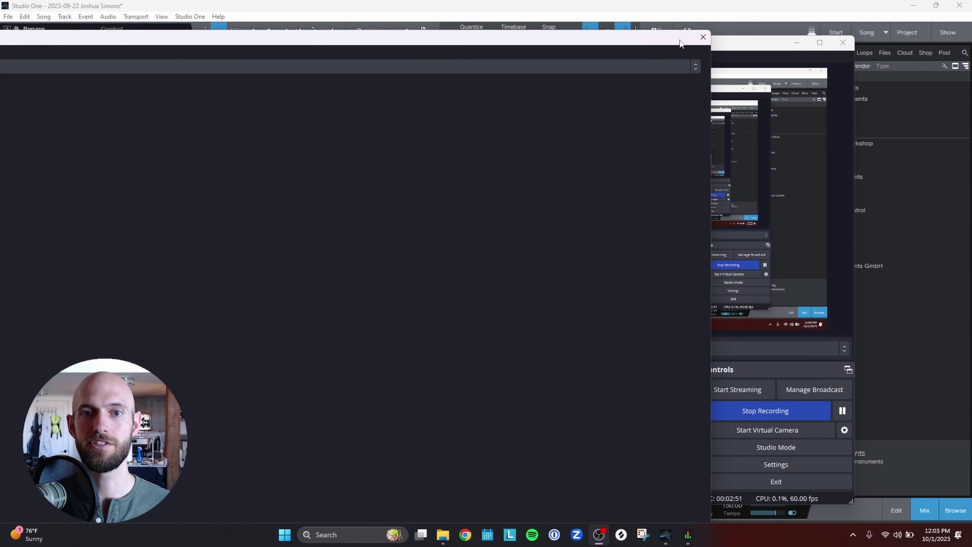
click(703, 37)
drag(608, 420, 609, 469)
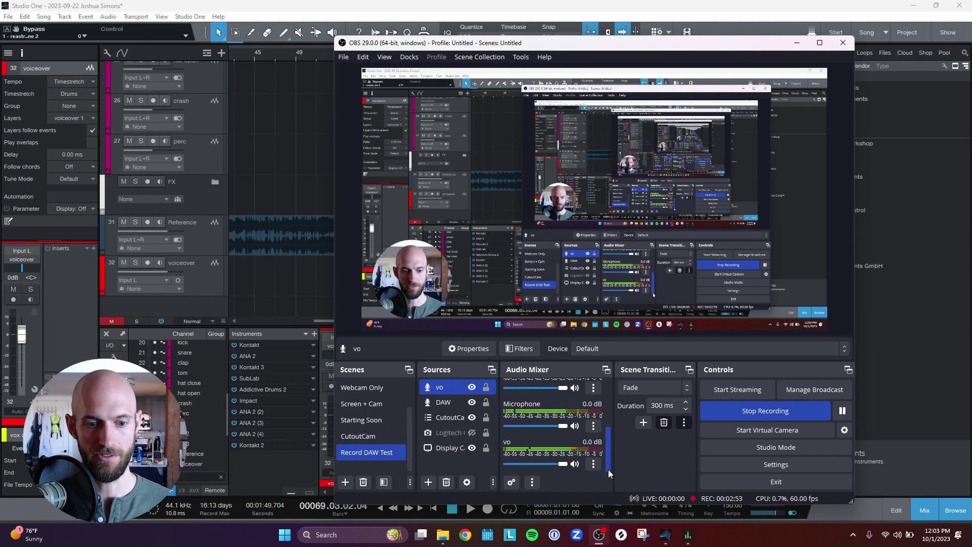
click(575, 464)
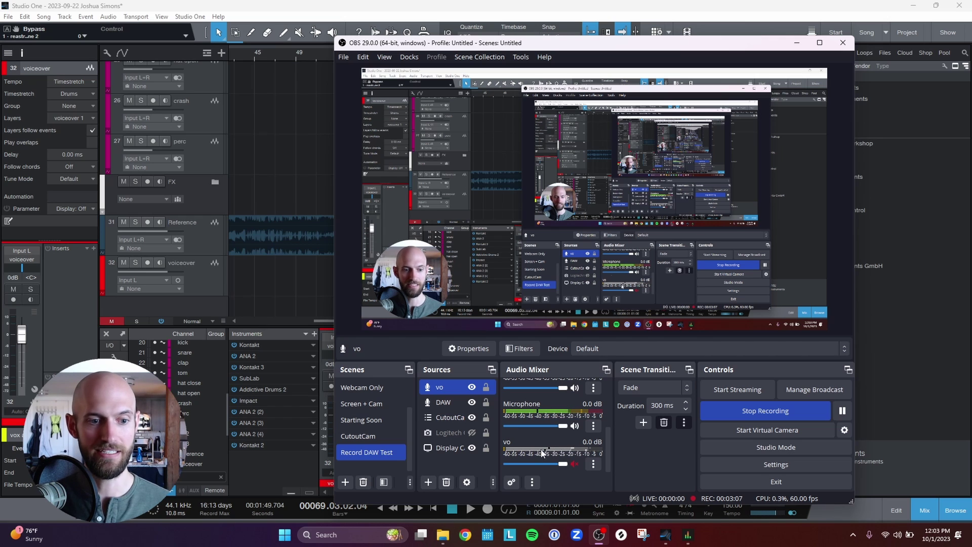
- Open the vo source's filters and add a Gain filter set to -30 dB
right_click(445, 389)
click(460, 380)
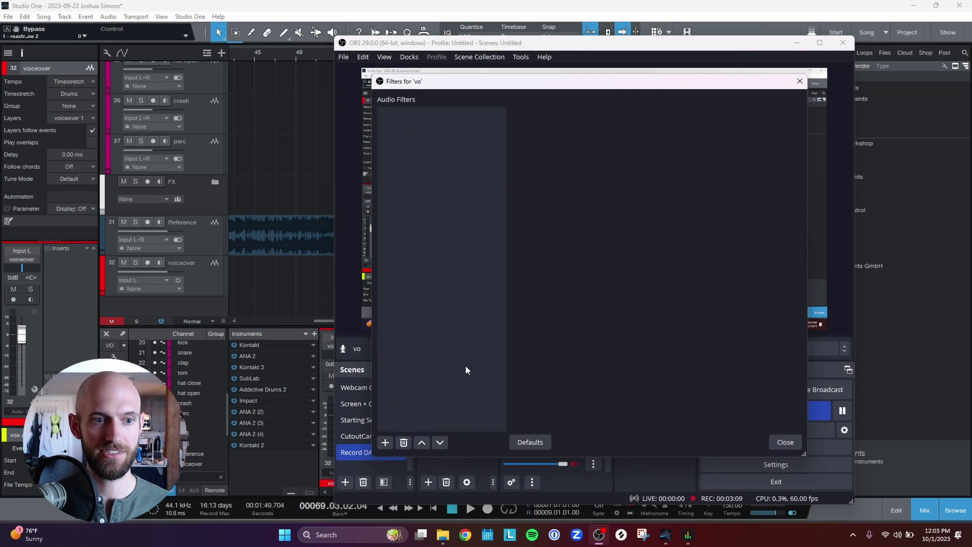
click(385, 443)
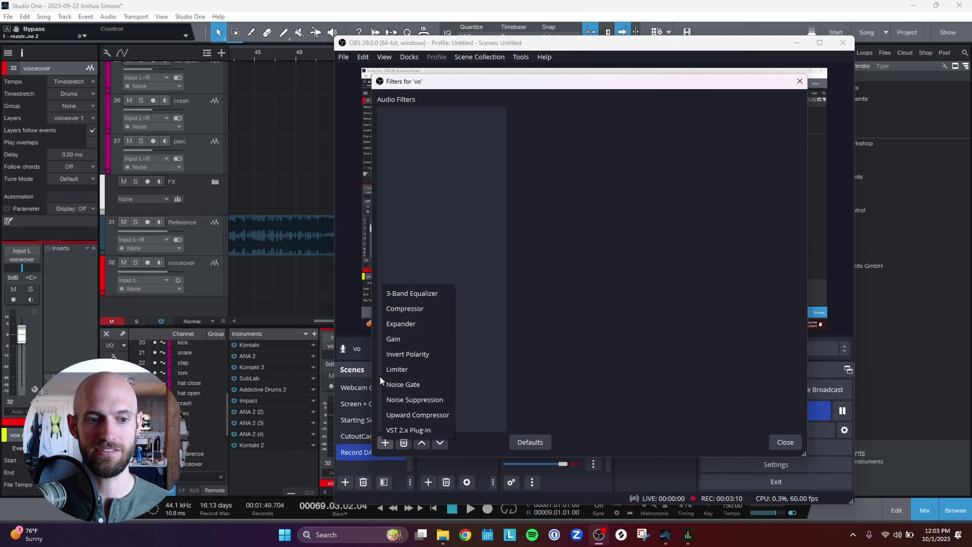
click(397, 342)
click(565, 284)
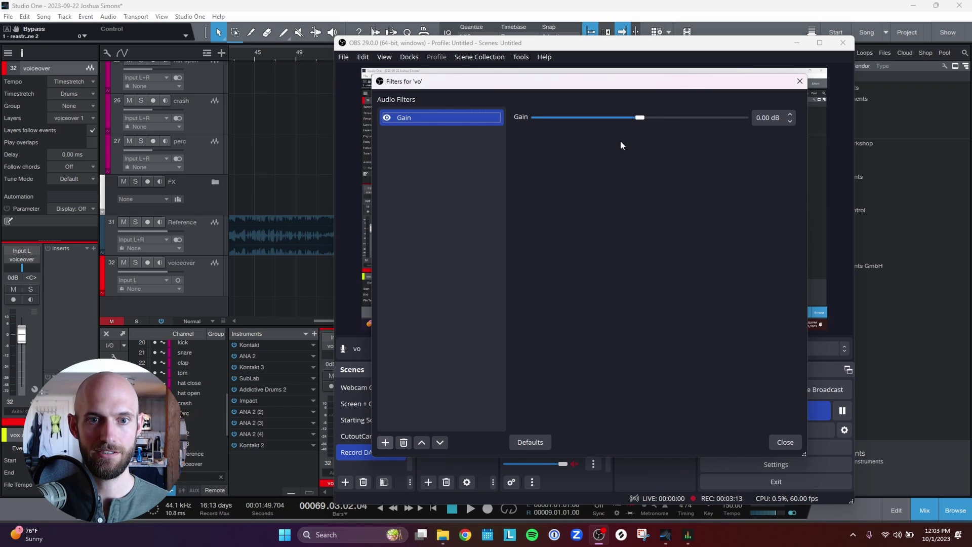
drag(641, 118, 468, 113)
- Duplicate the Gain filter as Gain 2
right_click(453, 119)
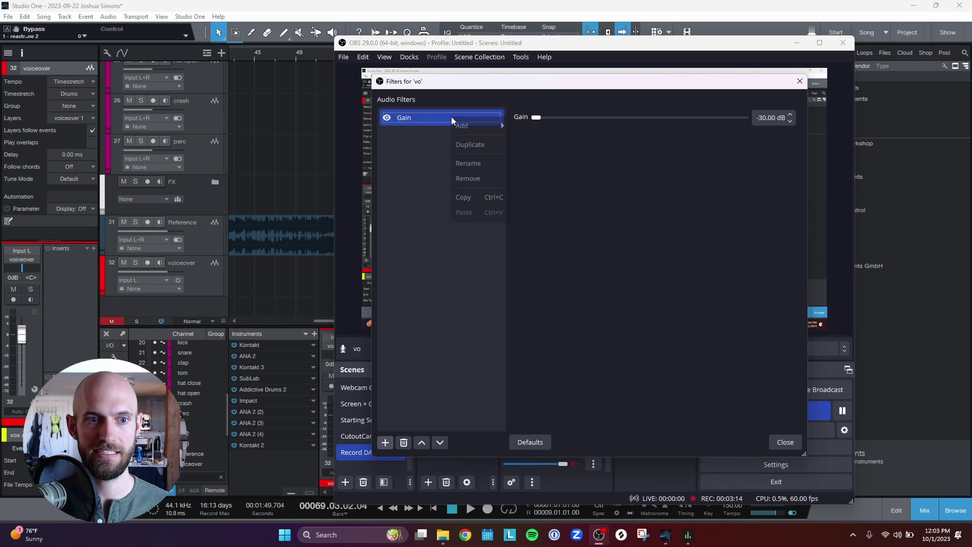
click(466, 145)
click(564, 285)
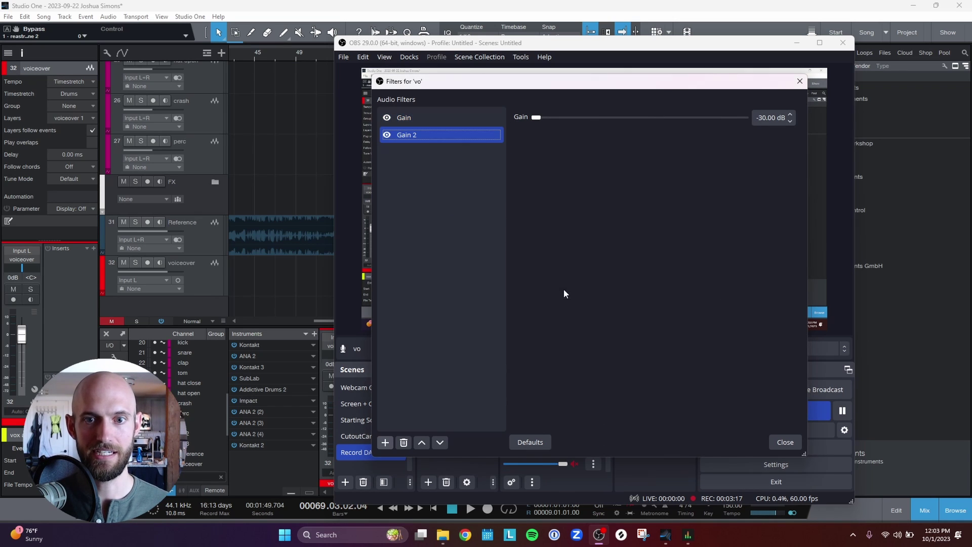
click(459, 188)
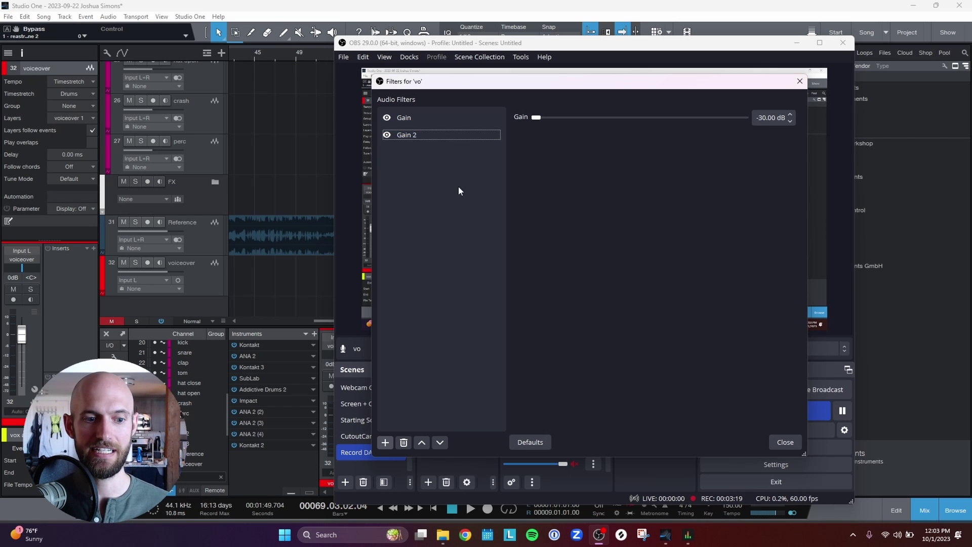
- Add a VST filter named reastyream using reastream-standalone with identifier vo, then close the filters
click(386, 443)
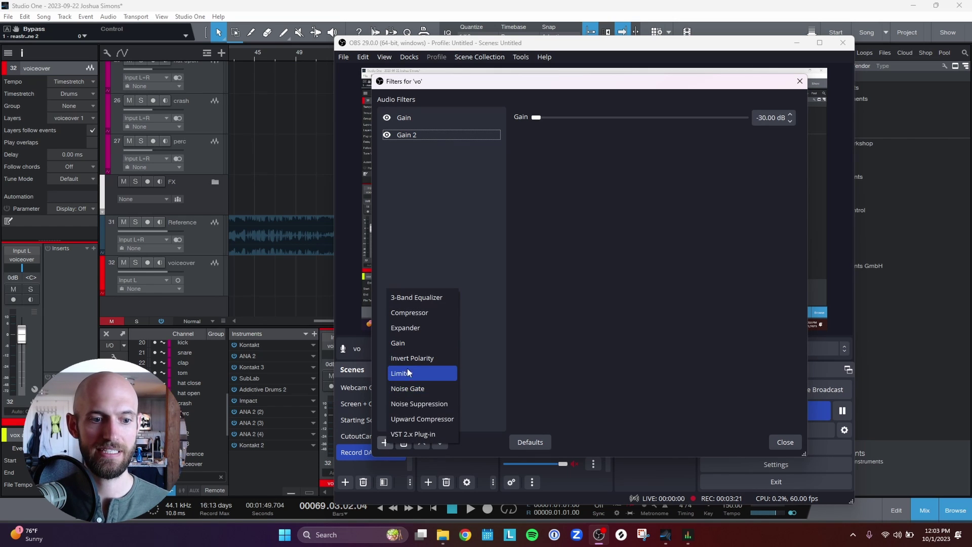
click(432, 436)
text(reas)
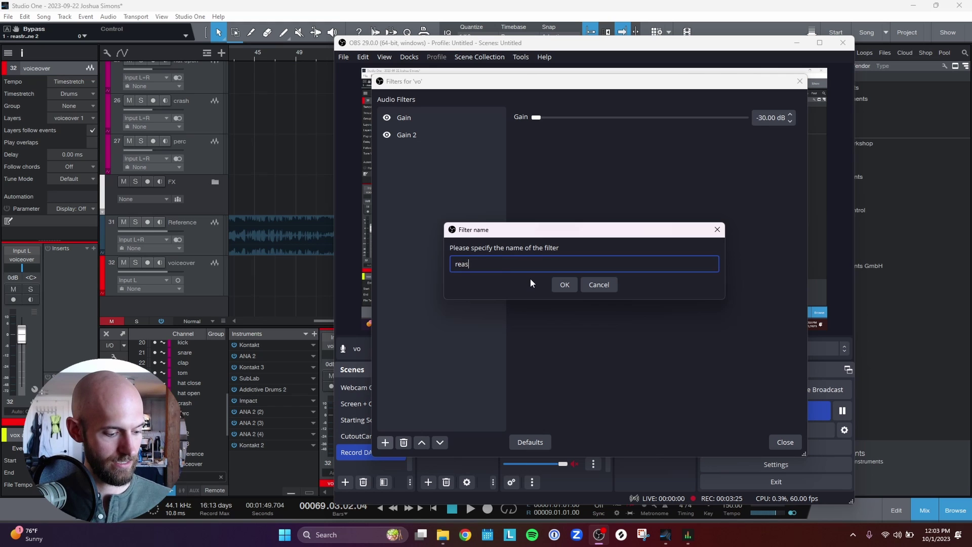
text(tyream)
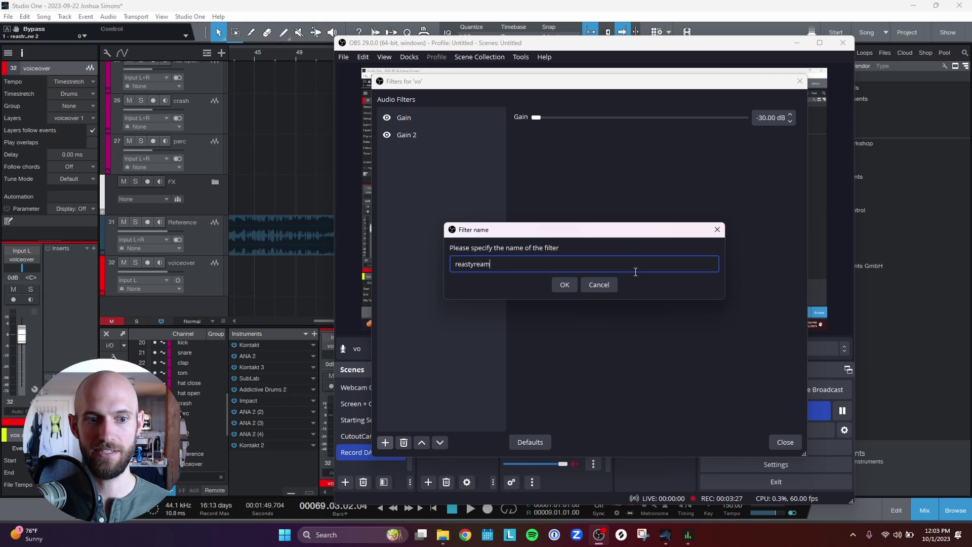
click(573, 286)
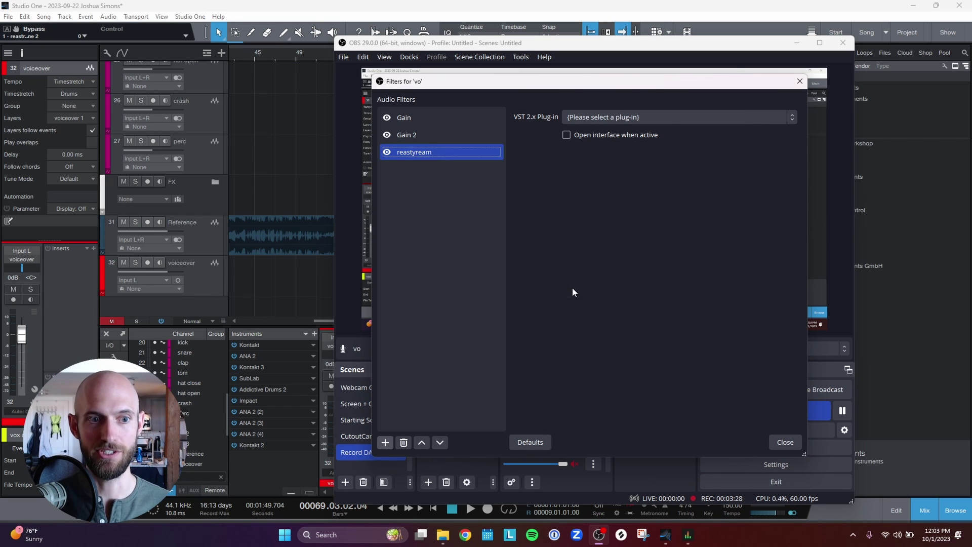
click(658, 117)
drag(792, 150, 800, 486)
click(646, 526)
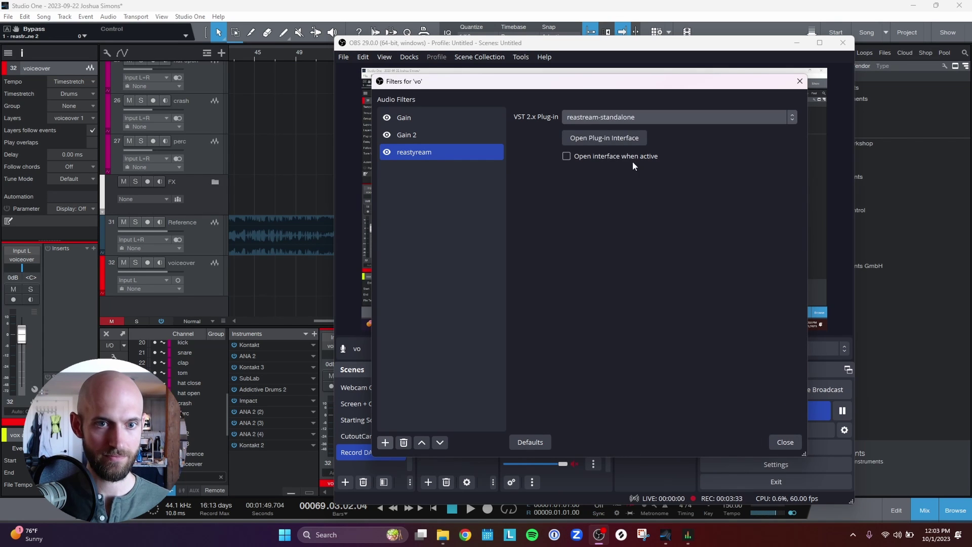
click(630, 143)
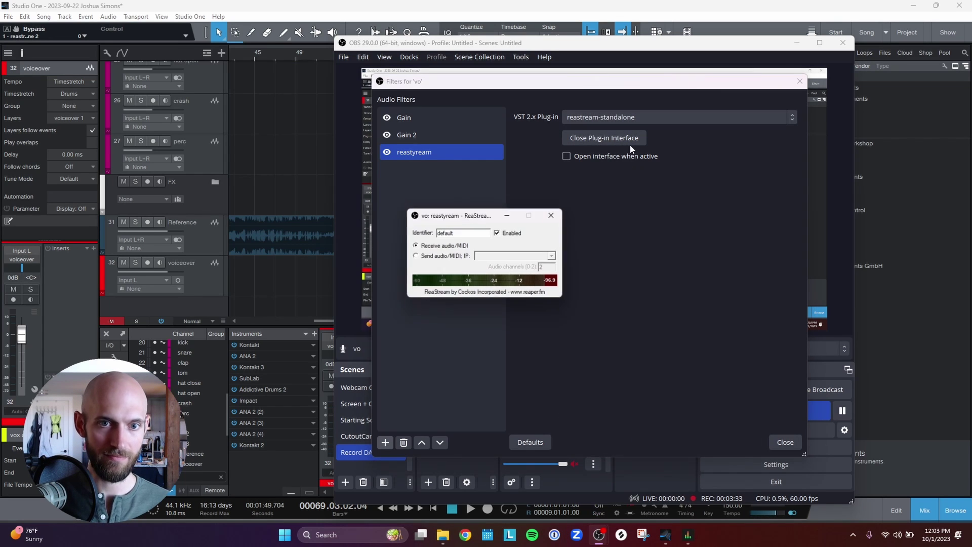
double_click(462, 235)
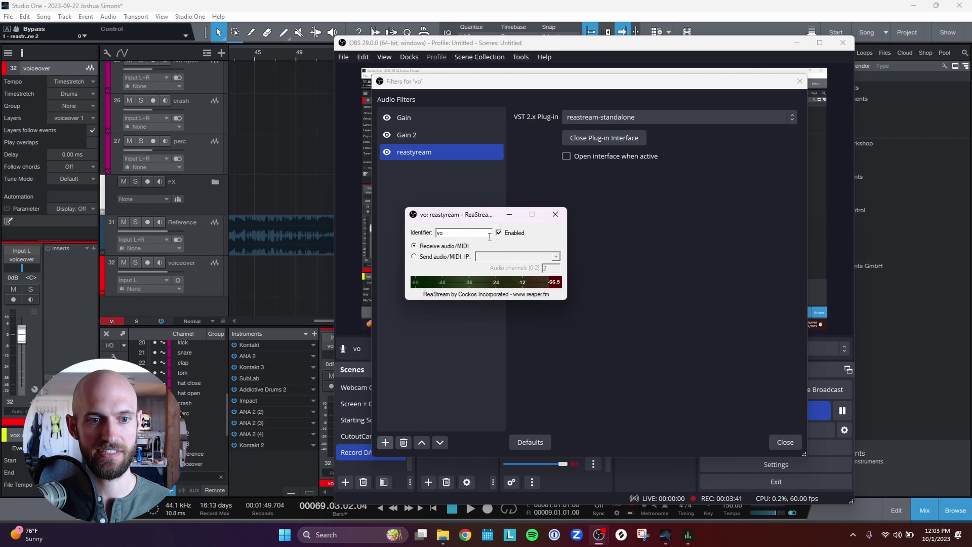
text(vo)
click(556, 214)
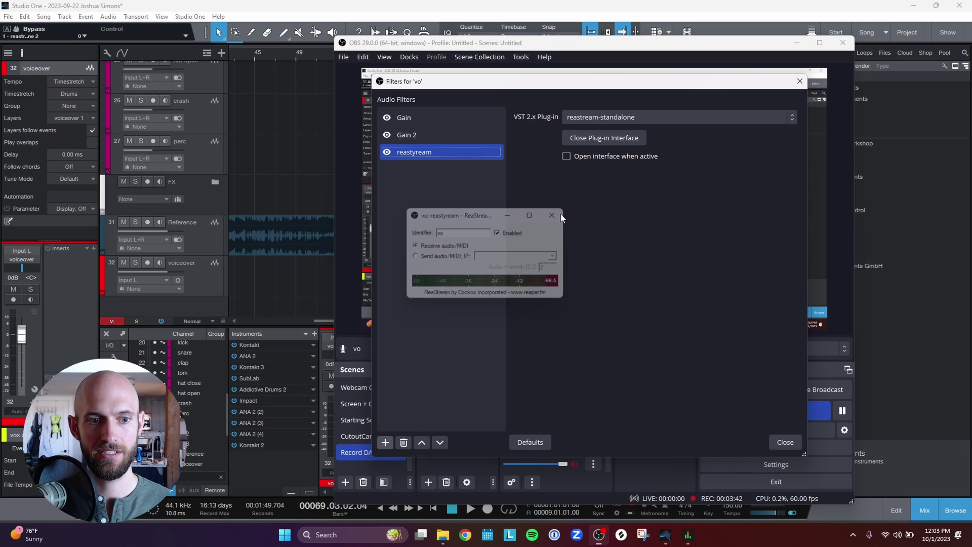
click(785, 442)
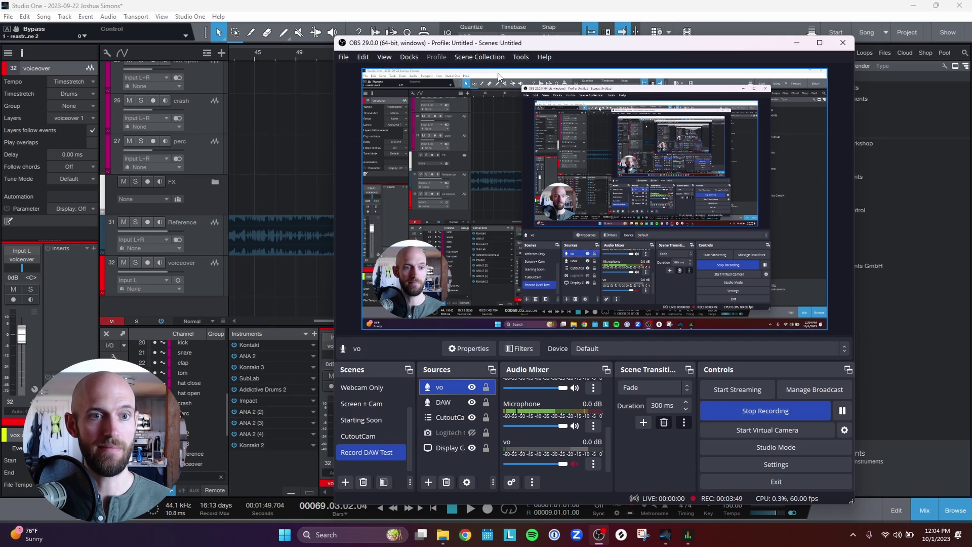
- Move OBS to the right half of the screen, unmute vo and mute Microphone
drag(490, 47, 557, 49)
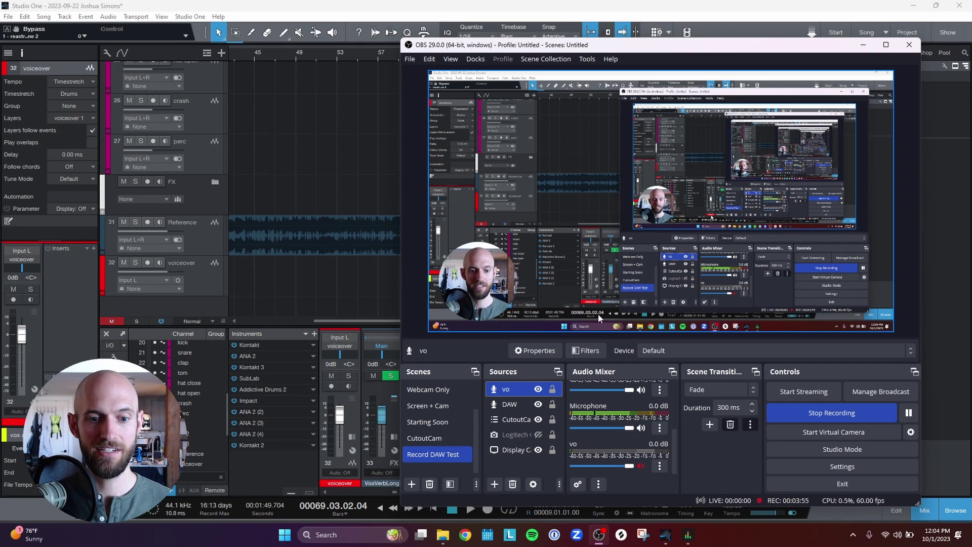
click(640, 466)
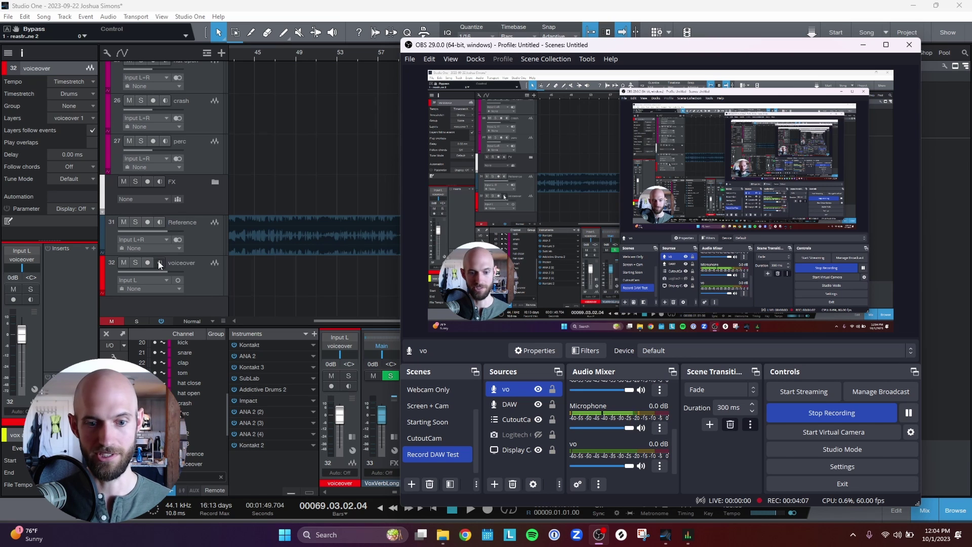
click(641, 427)
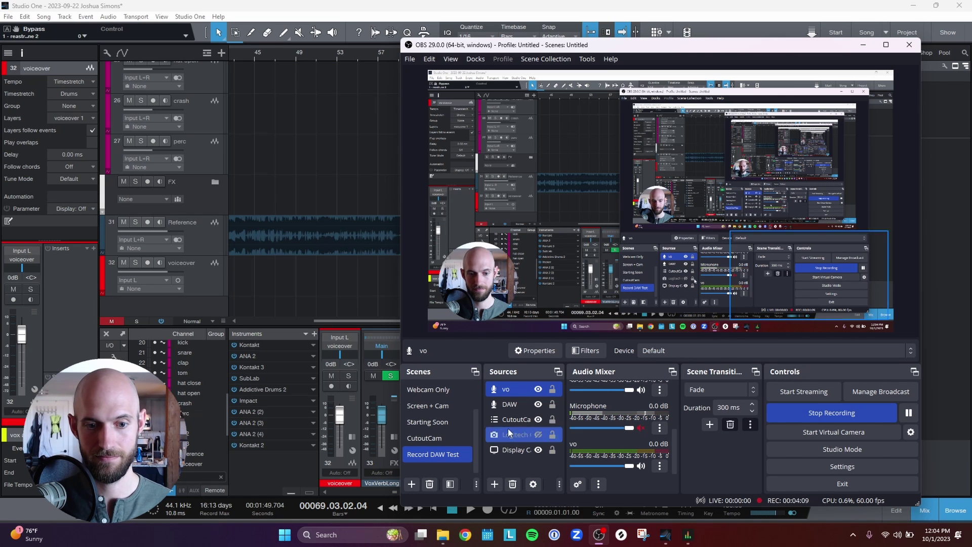
- Record-arm track 32 voiceover with input monitoring and return OBS to the front
click(148, 262)
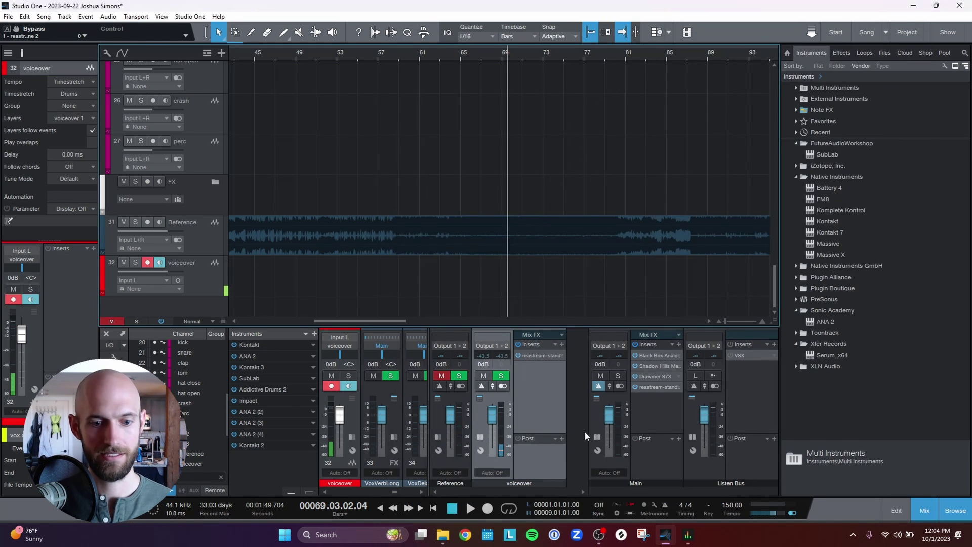
click(600, 531)
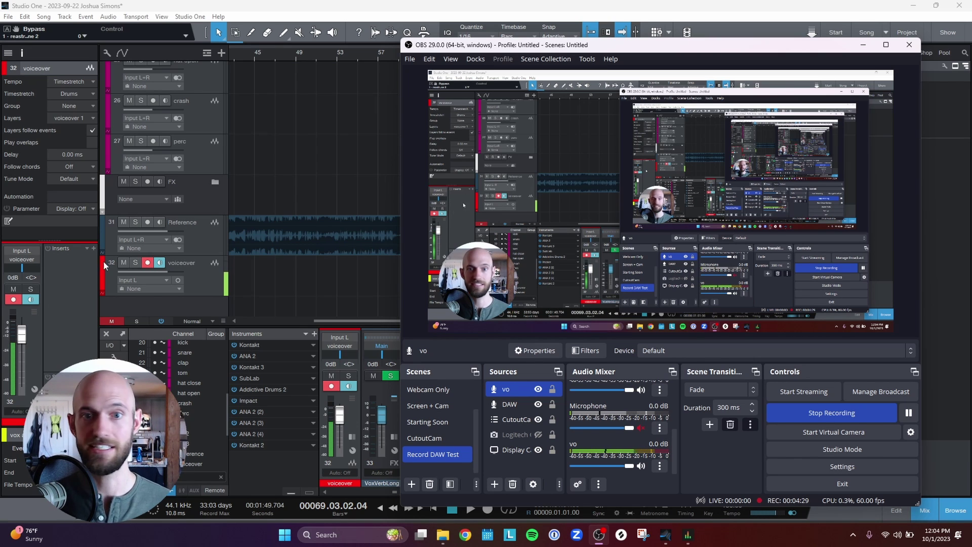
- With OBS minimized, disarm the voiceover track, briefly play and stop the song, re-arm it, and restore OBS
click(864, 47)
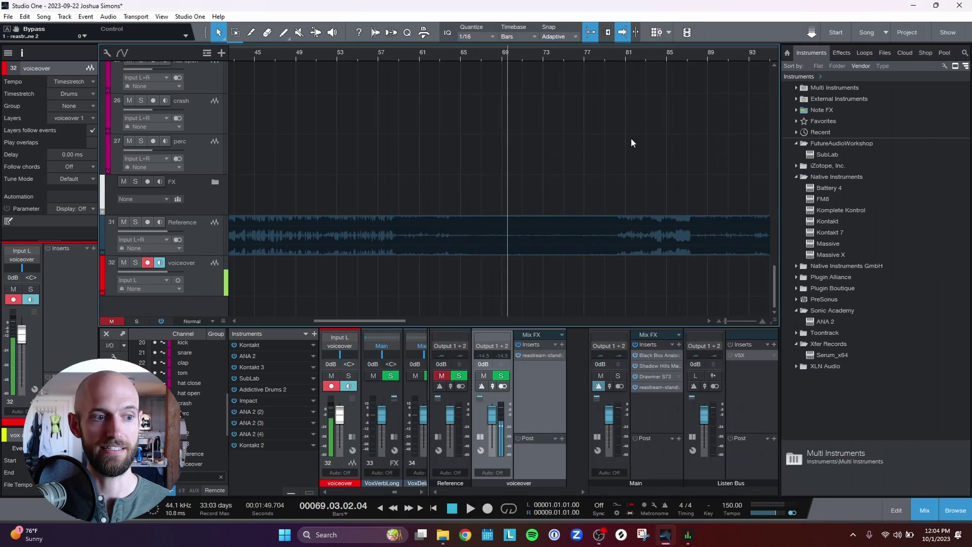
click(147, 263)
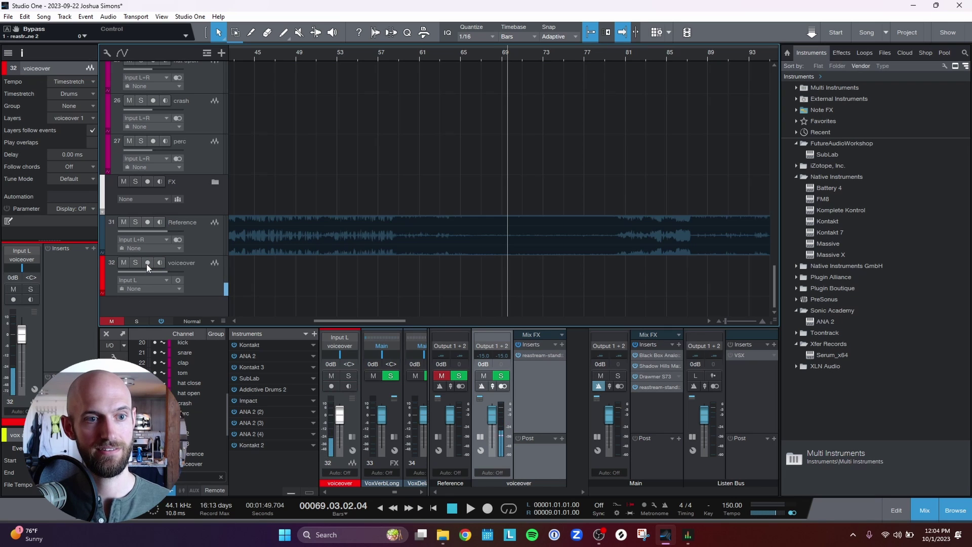
key(space)
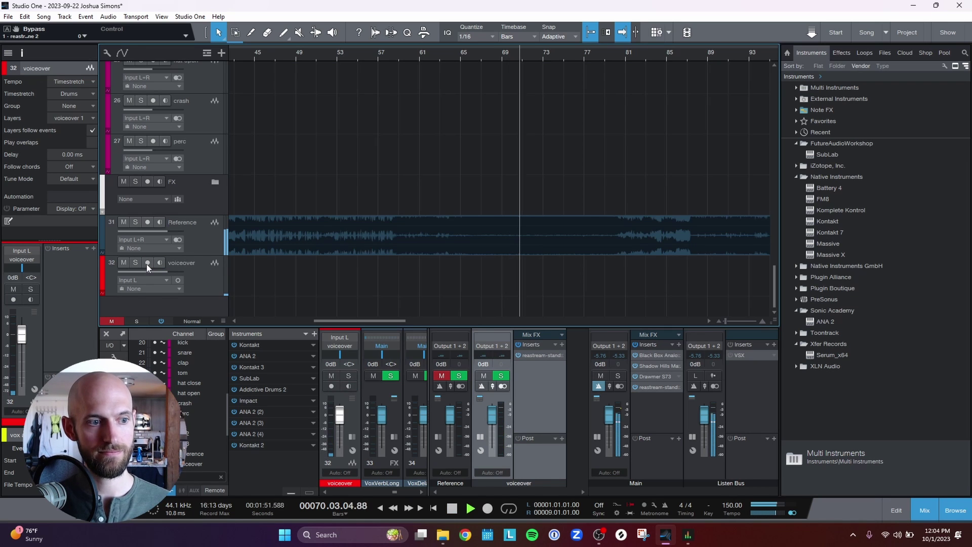
key(space)
click(147, 263)
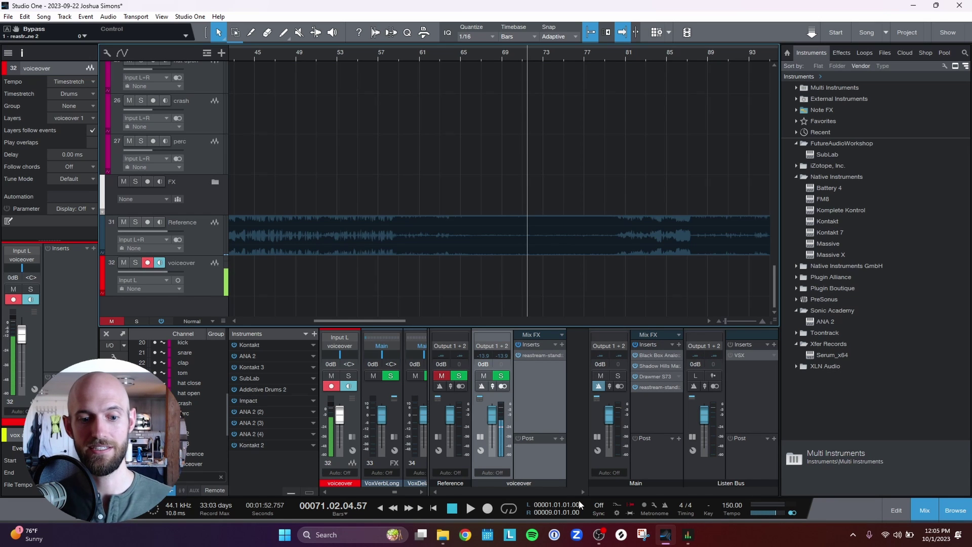
click(598, 536)
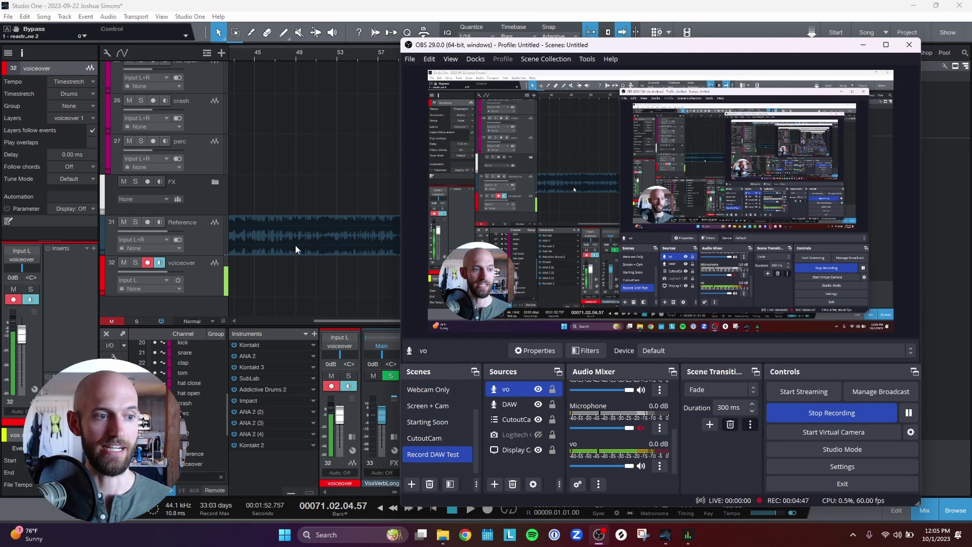